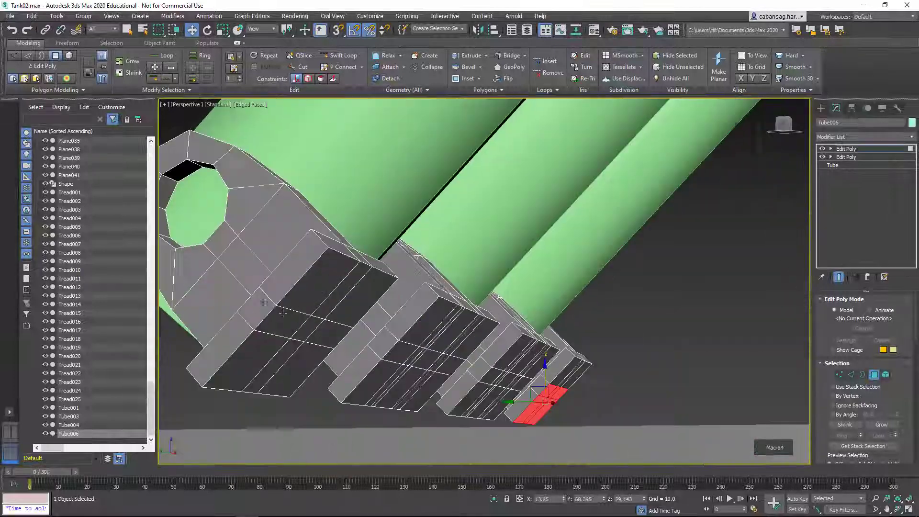
Step: Add the remaining bracket bottom faces to the polygon selection
left_click(288, 318, "ctrl")
left_click(268, 342, "ctrl")
scroll(601, 365, "up", 3)
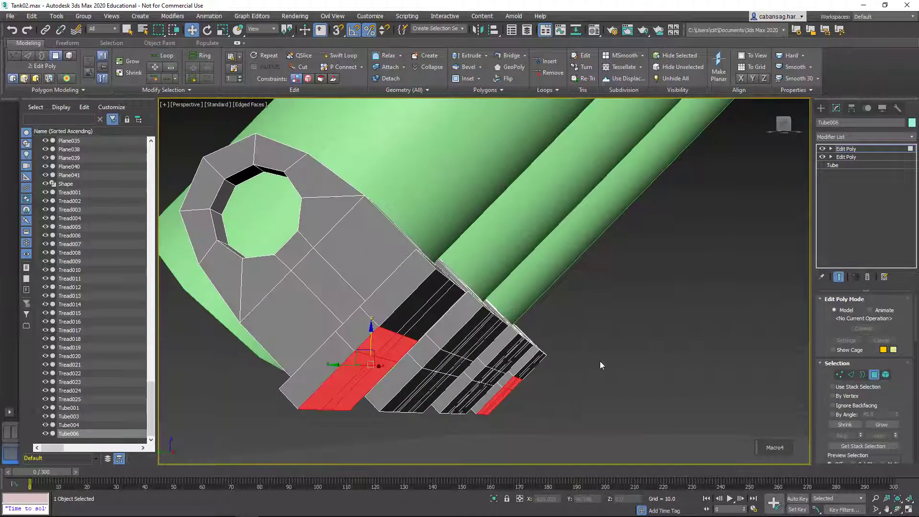
scroll(440, 354, "up", 4)
key("l")
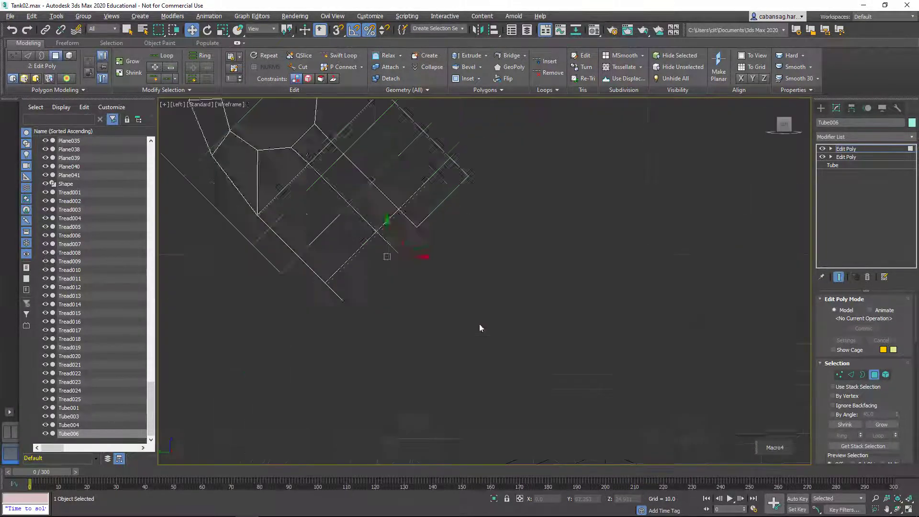
scroll(338, 285, "up", 5)
scroll(412, 316, "down", 3)
key("alt+w")
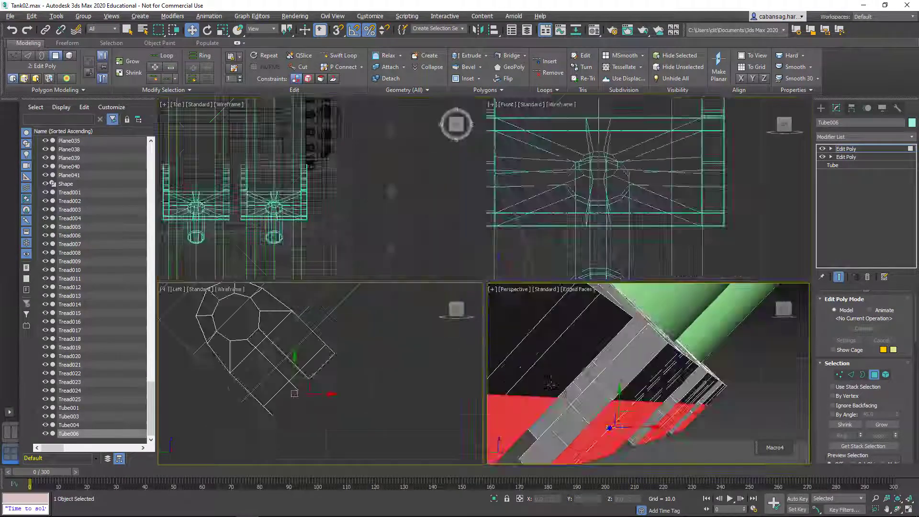
key("alt+w")
middle_click_drag(361, 218, 488, 300, "alt")
Step: Extrude the selected bottom faces downward a short distance
key("shift+e")
left_click_drag(488, 300, 490, 309)
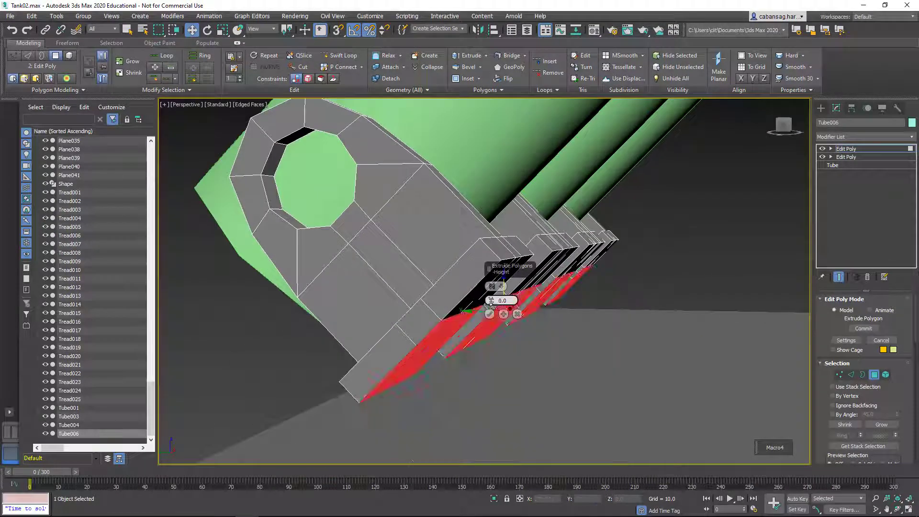
key("alt+w")
Step: Flatten the extruded bottom faces with Make Planar along Z
key("alt+w")
right_click(583, 311)
scroll(897, 403, "down", 3)
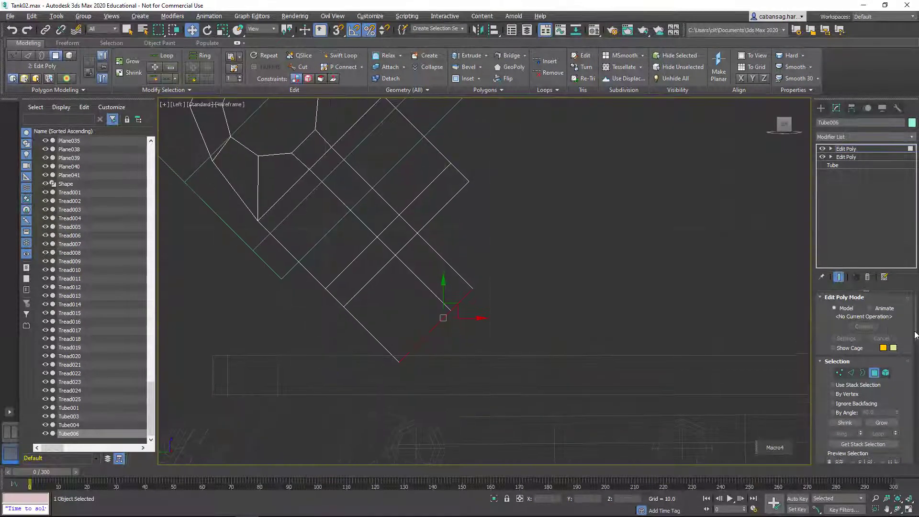
scroll(897, 403, "down", 5)
key("alt+w")
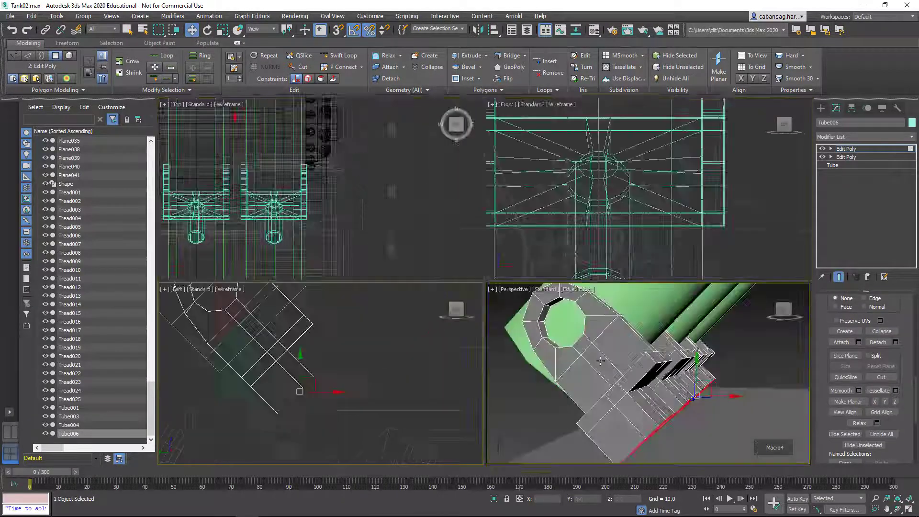
key("alt+w")
left_click(897, 404)
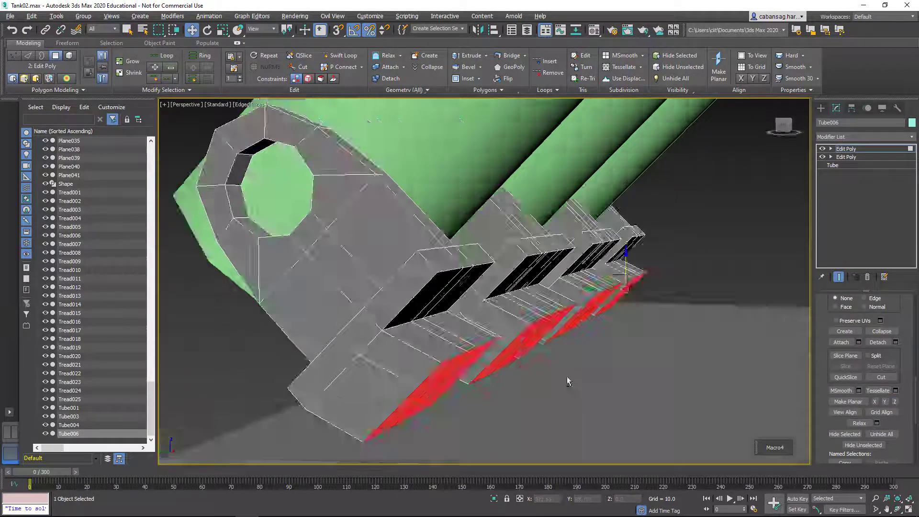
Step: In the Left view, rotate the bottom faces flat and shift them to widen the foot
key("e")
key("l")
left_click_drag(468, 263, 482, 281)
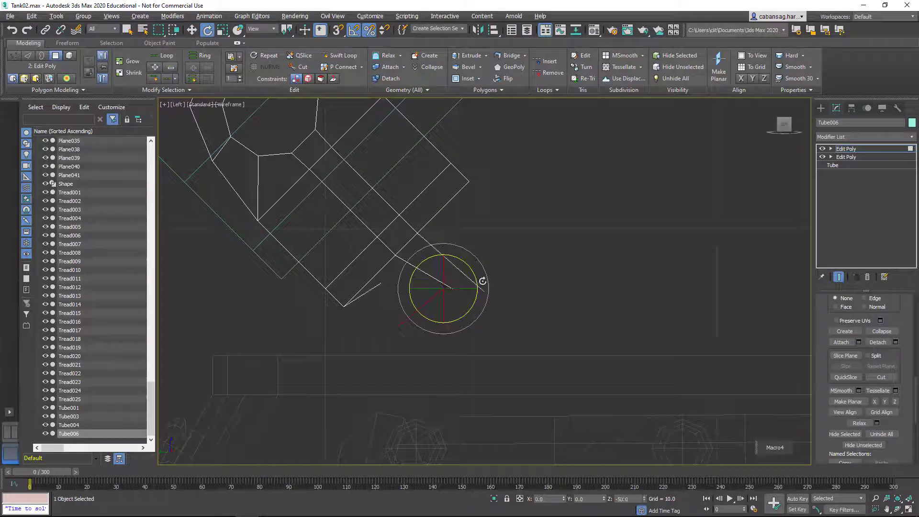
key("w")
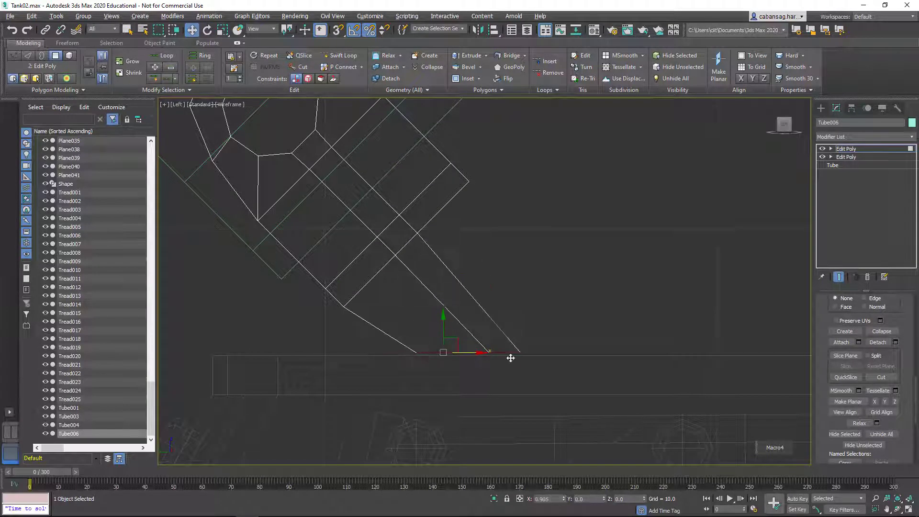
left_click_drag(478, 354, 515, 353)
key("1")
key("alt+w")
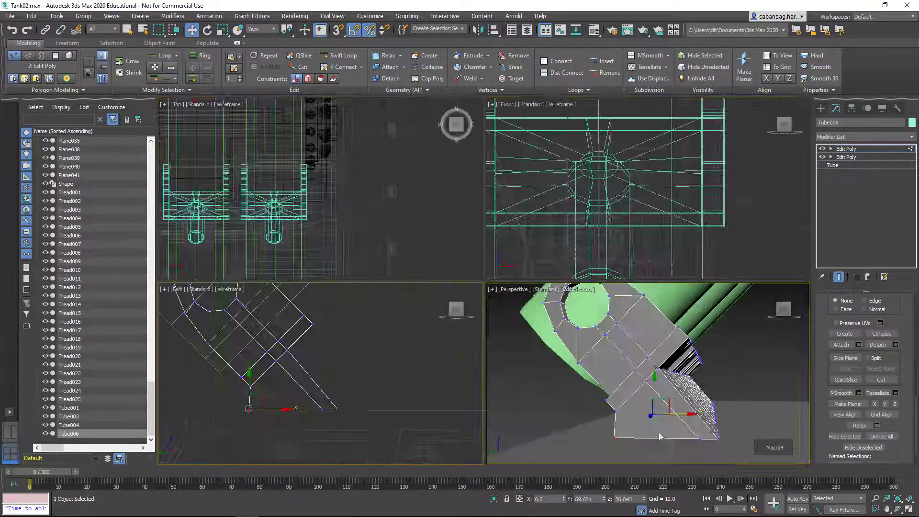
key("alt+w")
mouse_move(597, 375)
middle_mouse_down("alt")
mouse_move(651, 391)
mouse_move(401, 333)
middle_mouse_up("alt")
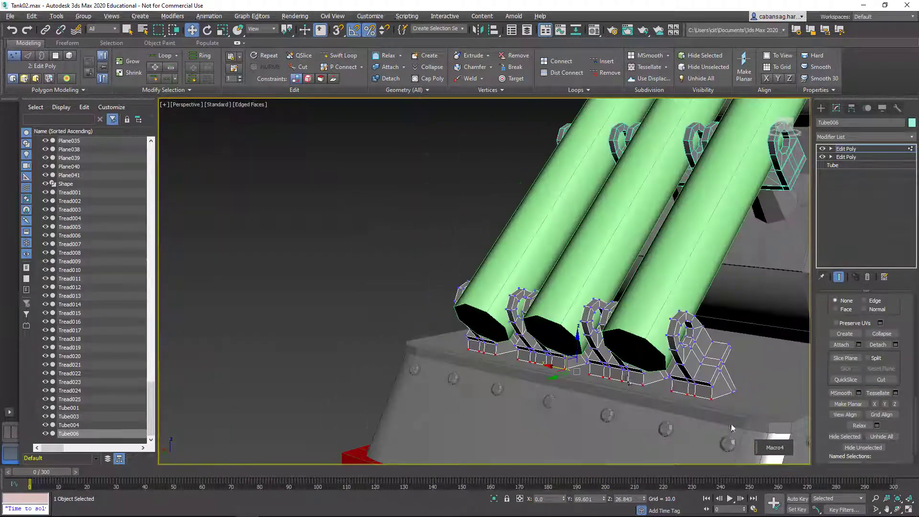
key("l")
scroll(401, 334, "up", 5)
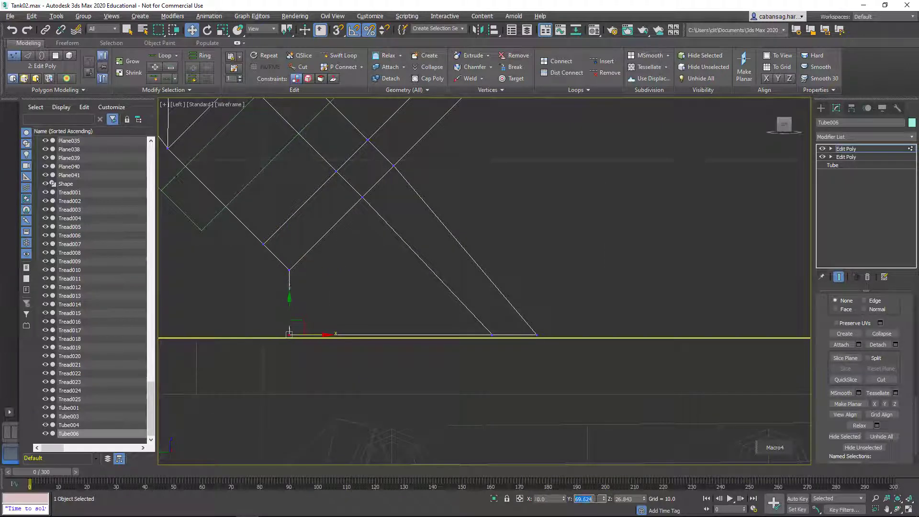
middle_click_drag(503, 340, 487, 385)
left_click(510, 372)
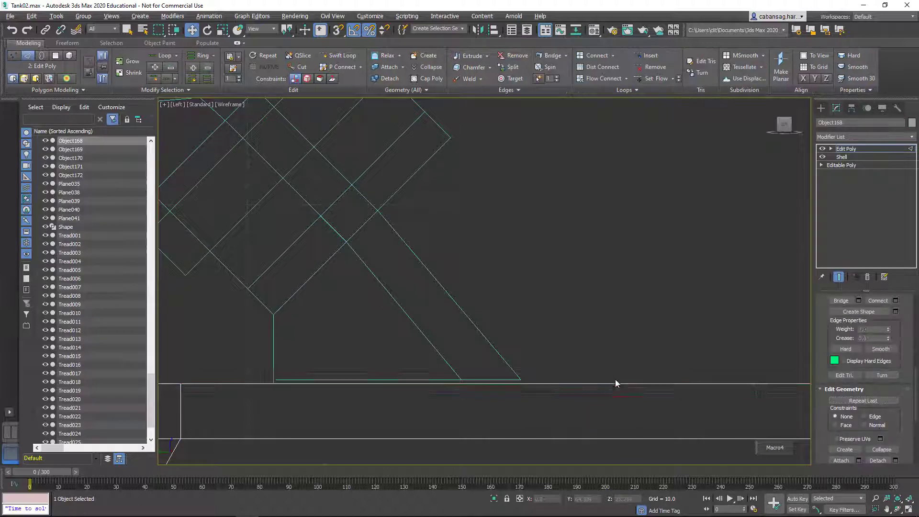
left_click(598, 383)
left_click_drag(596, 365, 197, 420)
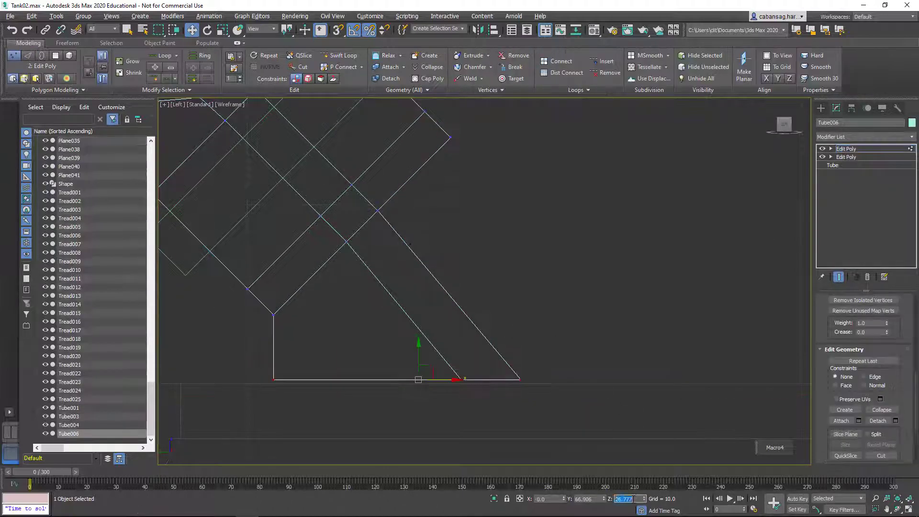
left_click(628, 232)
key("p")
mouse_move(629, 232)
middle_mouse_down("alt")
mouse_move(459, 392)
mouse_move(324, 303)
mouse_move(268, 364)
middle_mouse_up("alt")
scroll(249, 395, "up", 5)
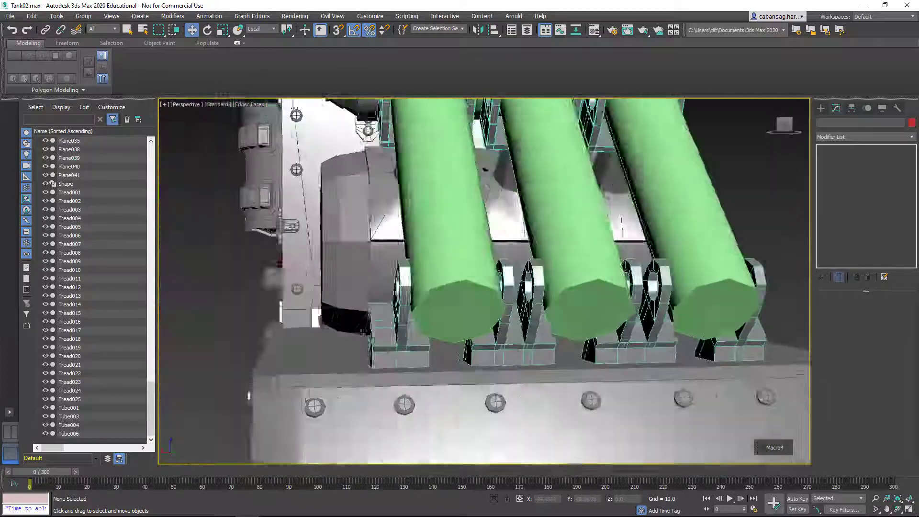
Step: Thin the green tube to Radius 3.0 with 8 sides
left_click(455, 297)
mouse_move(455, 296)
middle_mouse_down("alt")
mouse_move(477, 272)
mouse_move(405, 346)
mouse_move(416, 357)
middle_mouse_up("alt")
key("ctrl+z")
left_click(526, 271)
Step: Select Tube006 and an edge ring around its bracket foot
mouse_move(567, 315)
middle_mouse_down("alt")
mouse_move(481, 283)
mouse_move(487, 263)
mouse_move(540, 273)
middle_mouse_up("alt")
scroll(419, 322, "up", 5)
mouse_move(419, 322)
middle_mouse_down("alt")
mouse_move(437, 308)
mouse_move(550, 314)
mouse_move(558, 390)
middle_mouse_up("alt")
left_click(479, 307)
key("2")
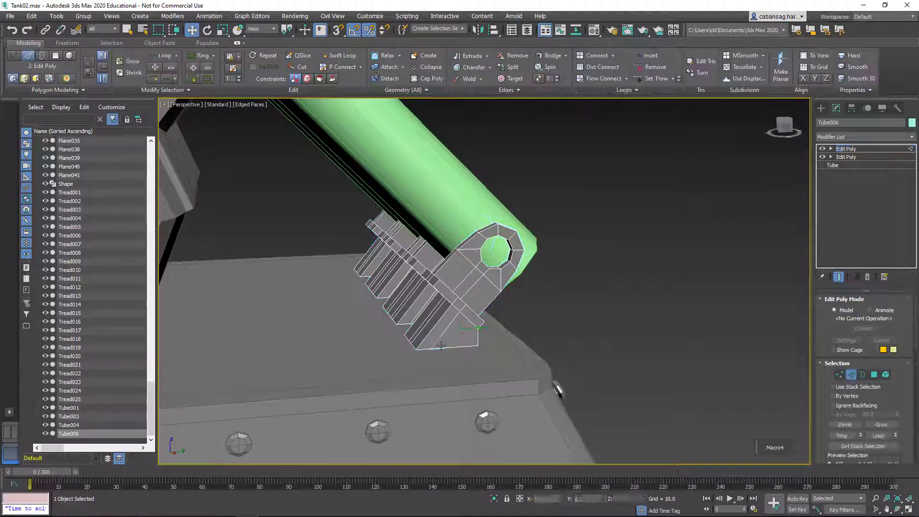
left_click(842, 437)
Step: In View coordinates, Connect the ring edges to add a loop across the foot
key("alt+w")
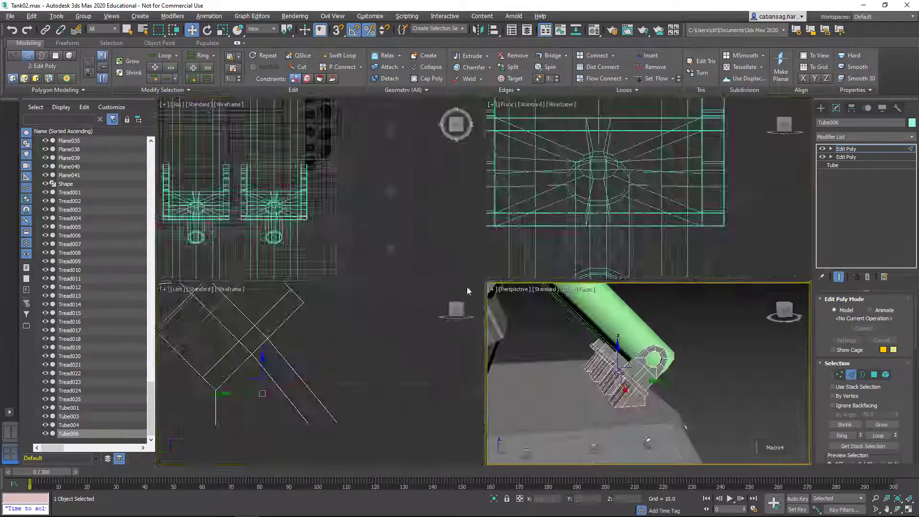
key("alt+w")
left_click_drag(898, 460, 898, 287)
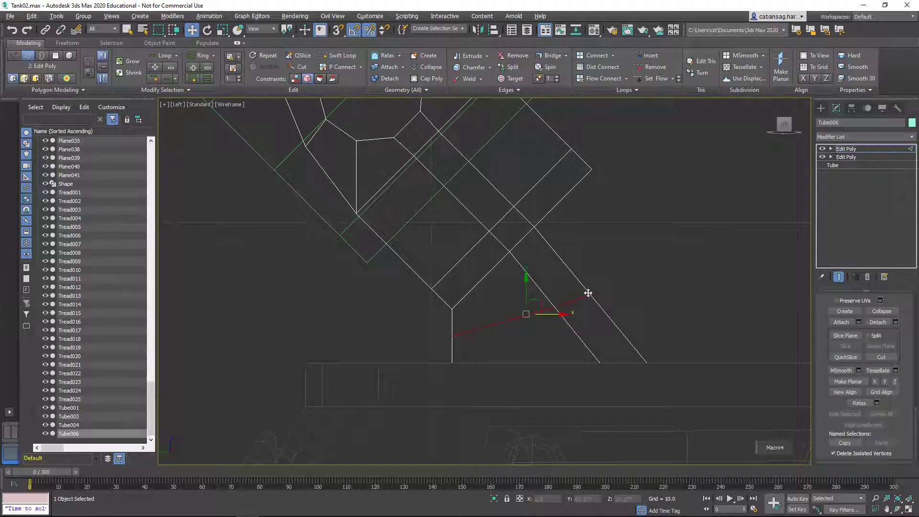
left_click(261, 28)
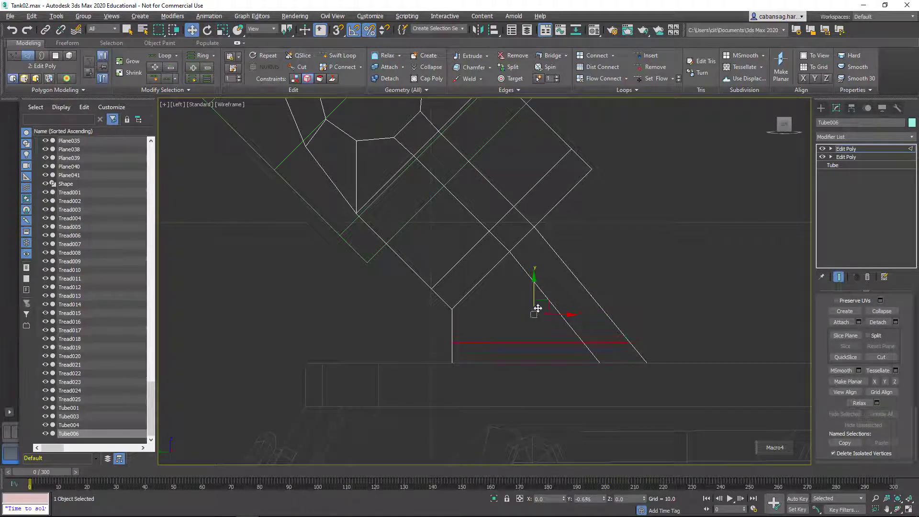
right_click(516, 341)
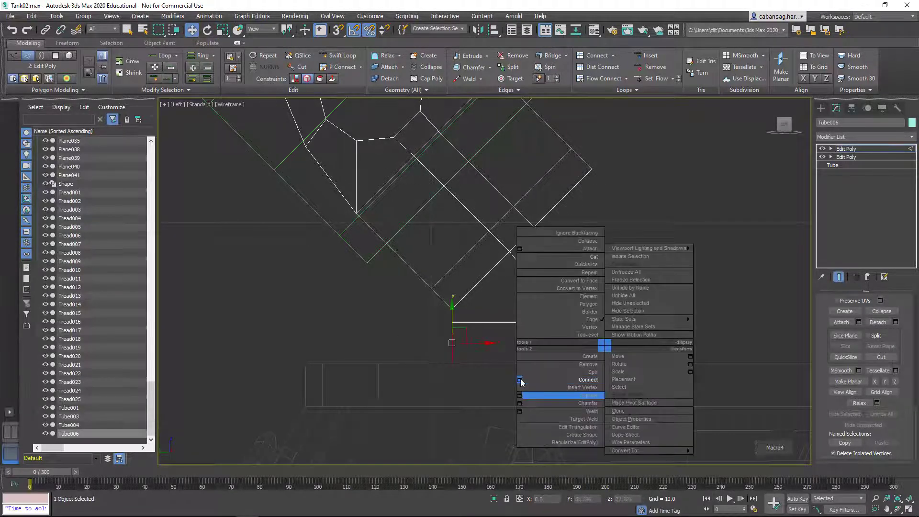
left_click(527, 396)
left_click(489, 328)
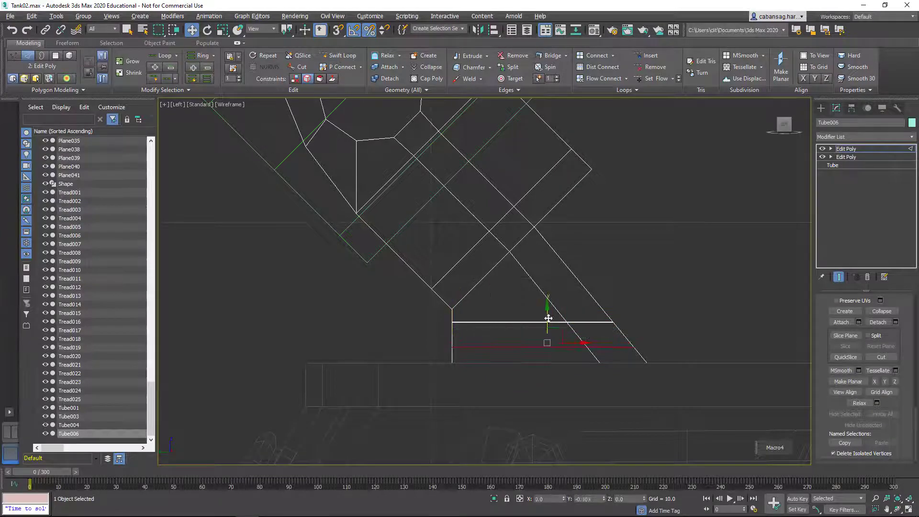
Step: Select a foot vertex and connect vertices to add a vertical edge
key("p")
mouse_move(392, 336)
middle_mouse_down("alt")
mouse_move(390, 310)
mouse_move(546, 295)
mouse_move(482, 302)
middle_mouse_up("alt")
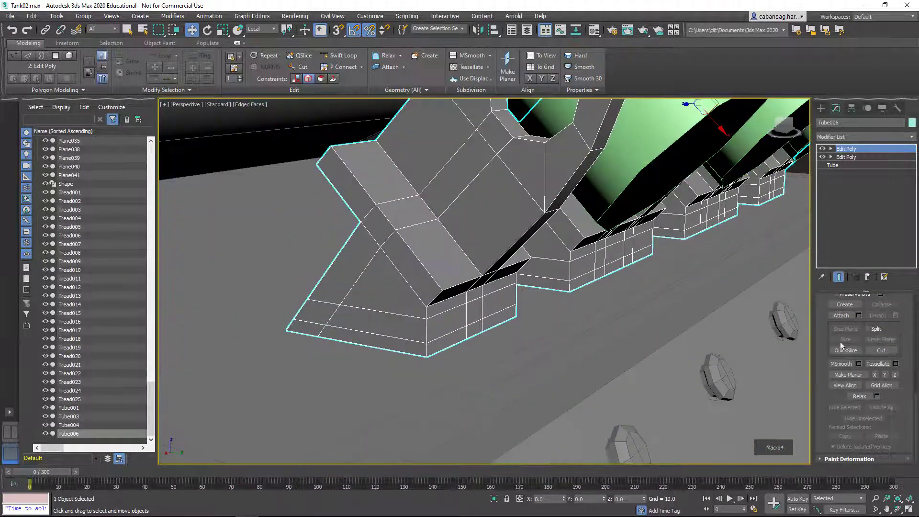
middle_click_drag(364, 306, 388, 314, "alt")
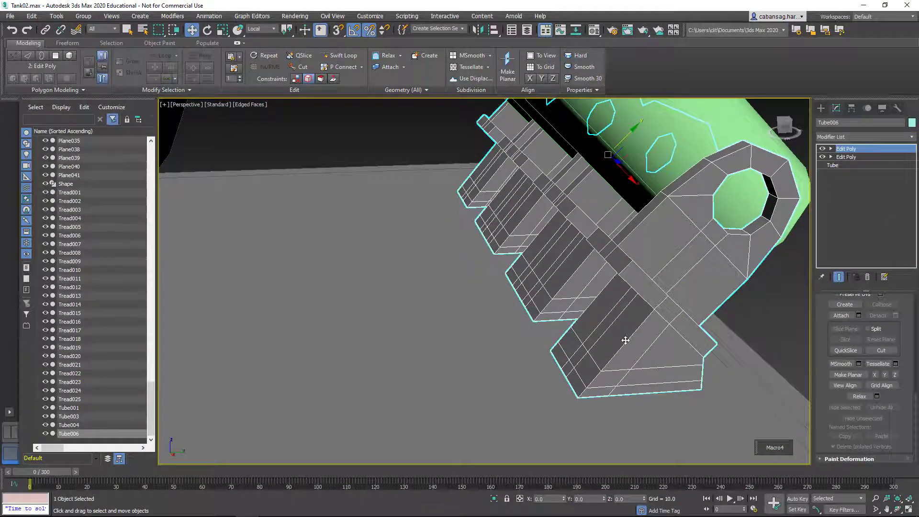
key("1")
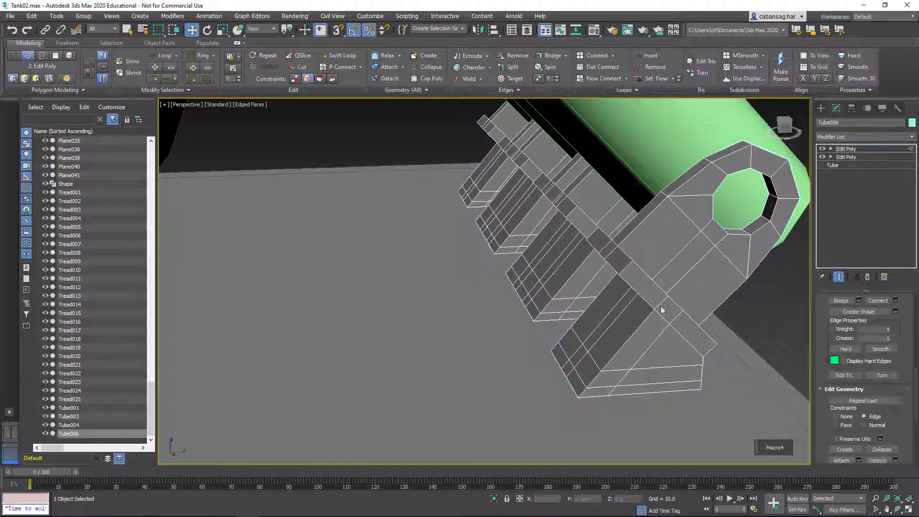
left_click(596, 364)
key("l")
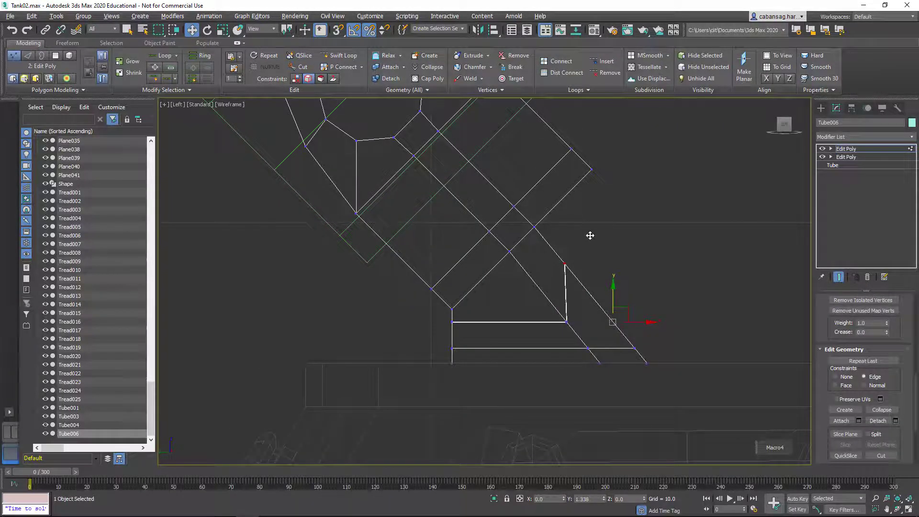
key("p")
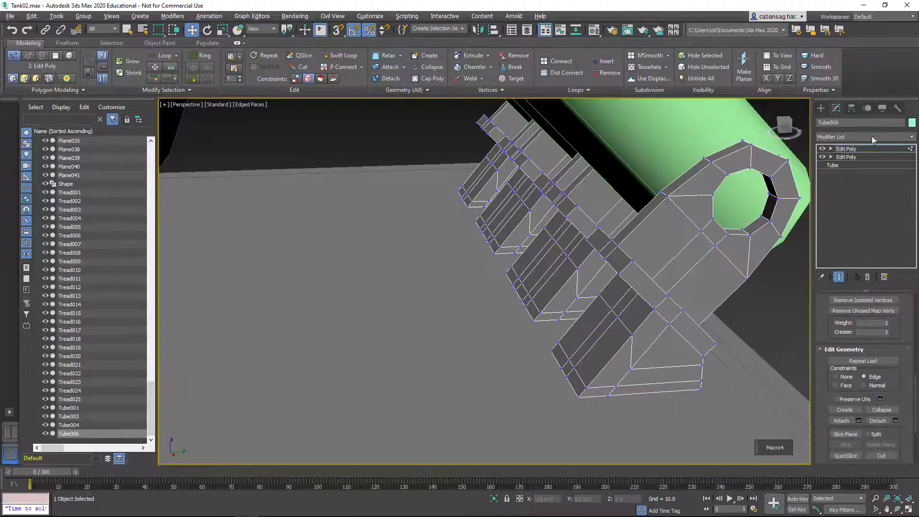
left_click(872, 139)
Step: Shift-drag a copy of the bracket foot's end polygon outward
key("4")
left_click(575, 337)
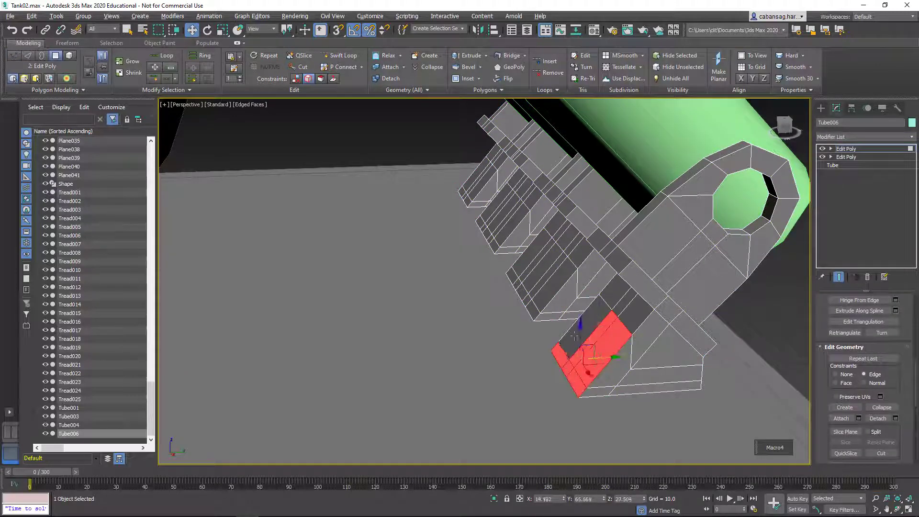
left_click_drag(575, 337, 541, 351, "shift")
key("Escape")
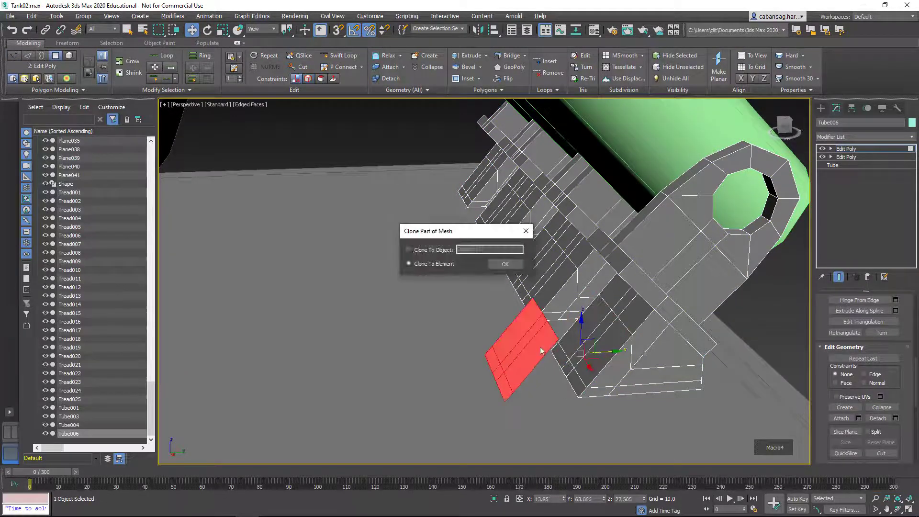
Step: Make the cloned foot face its own object and give it a Shell modifier
key("Return")
key("4")
left_click(522, 349)
left_click(836, 108)
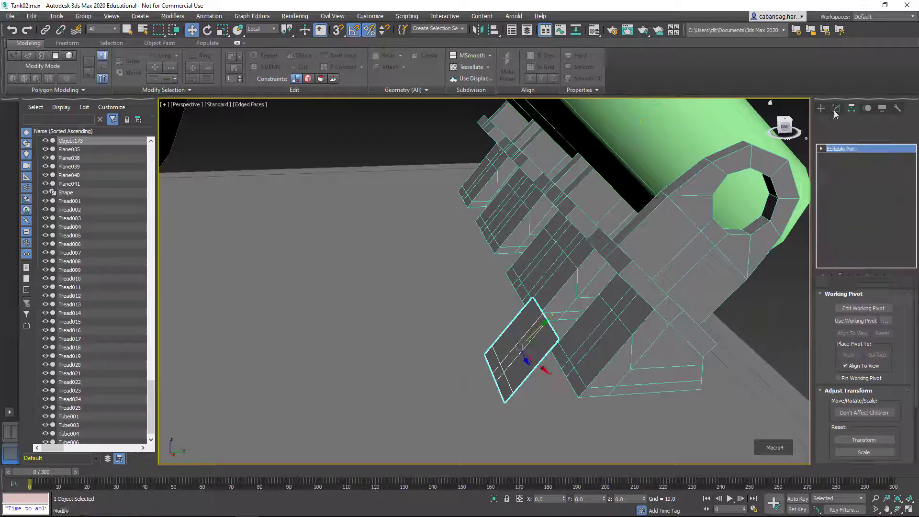
left_click(853, 137)
left_click(857, 185)
Step: Add an Edit Poly modifier above Shell in the Left view
key("l")
left_click(261, 28)
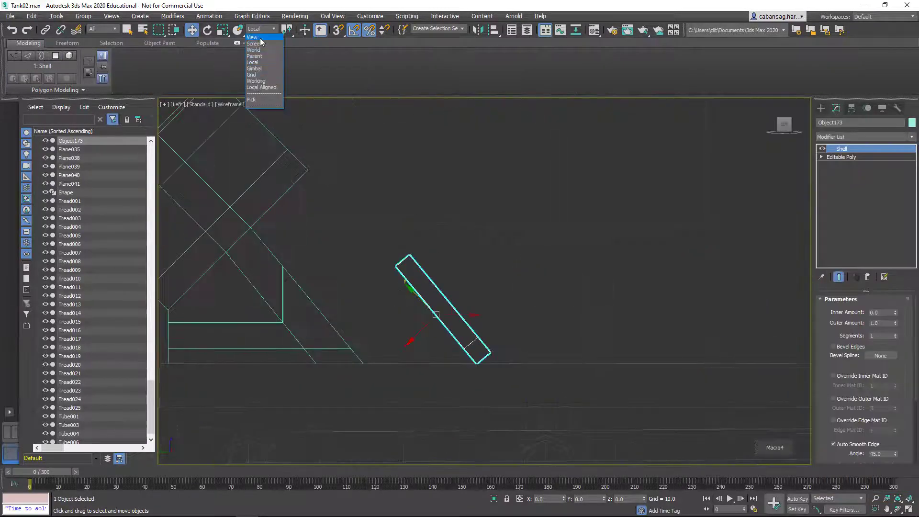
type("edit poly")
key("Return")
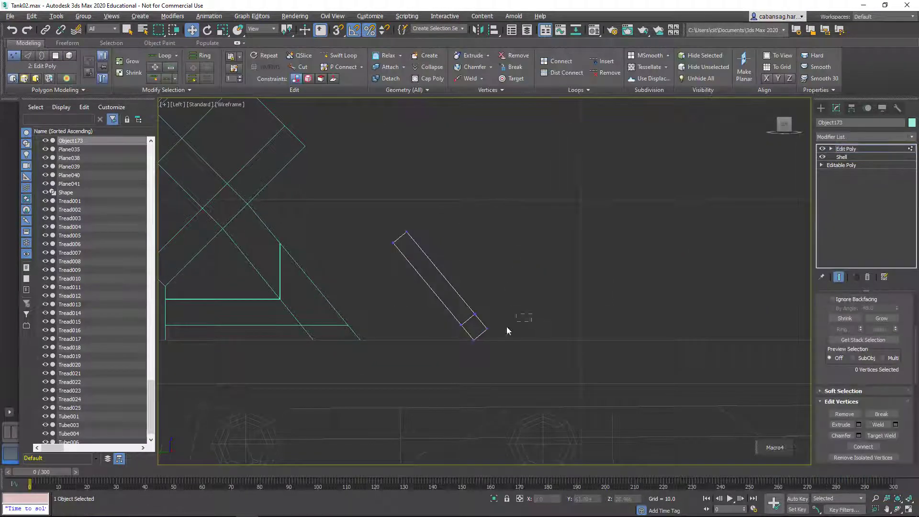
Step: On plate Object173, move the bottom vertices along X to extend its lower end
left_click(846, 148)
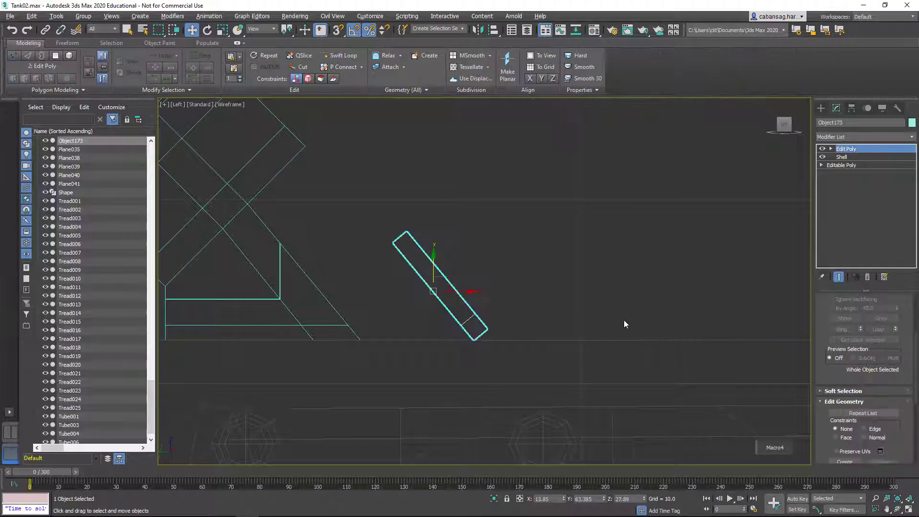
left_click(624, 339)
key("ctrl+z")
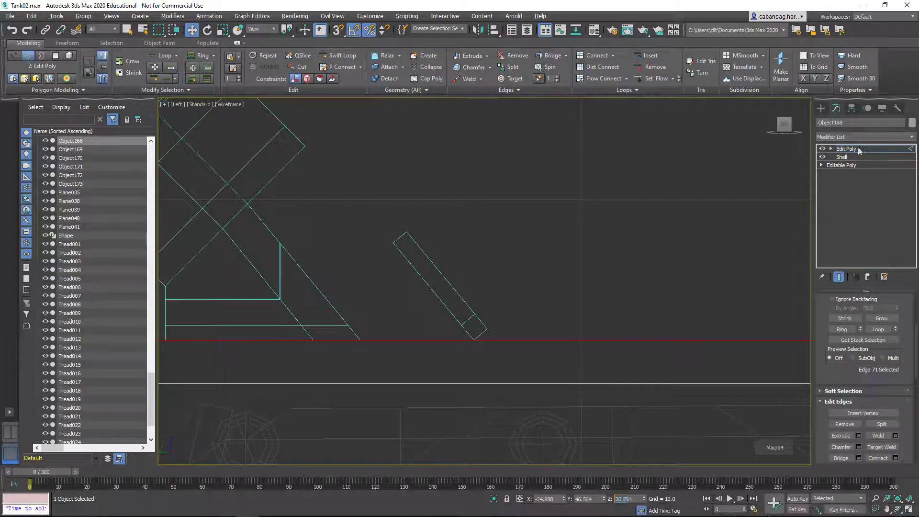
key("1")
scroll(486, 309, "up", 5)
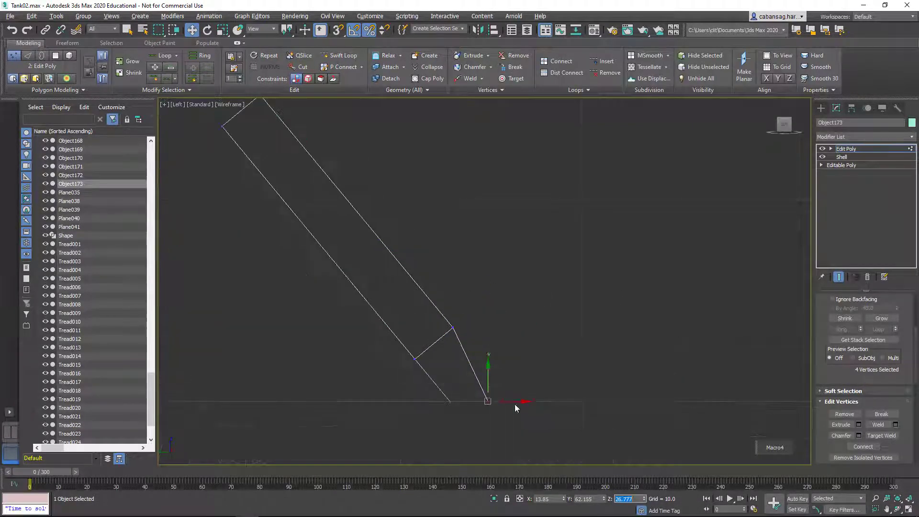
left_click_drag(539, 405, 545, 357)
left_click(891, 149)
key("alt+w")
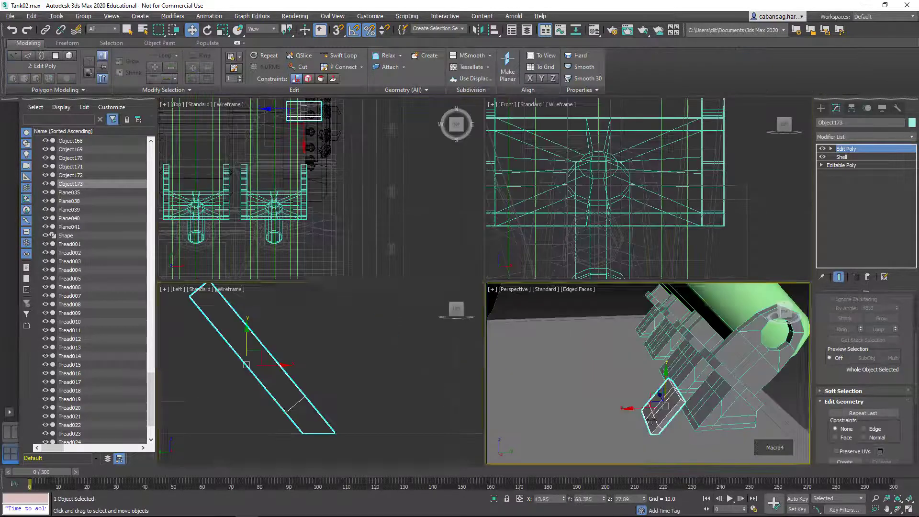
key("alt+w")
Step: Connect new edges across the foot plate
key("z")
key("2")
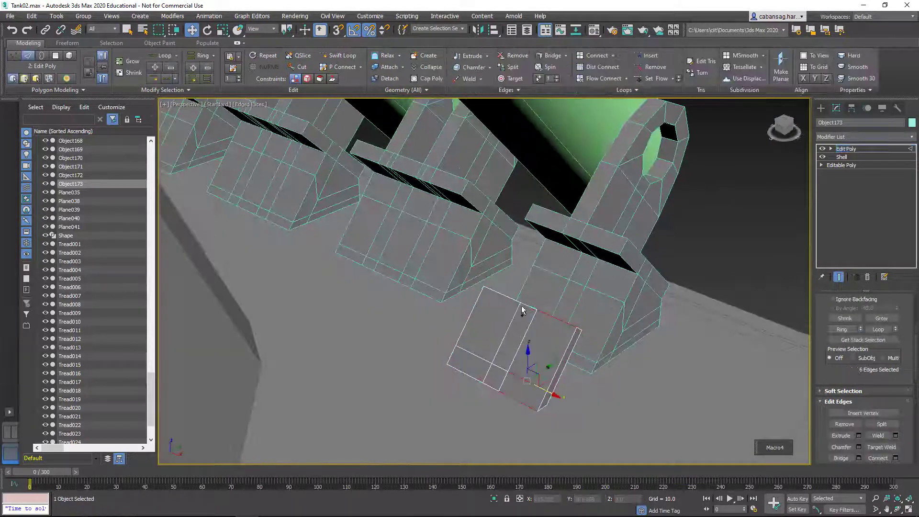
right_click(493, 334)
left_click(424, 369)
left_click(493, 324)
Step: Reposition the plate's vertices by moving and scaling them
key("1")
mouse_move(488, 311)
middle_mouse_down("alt")
mouse_move(472, 298)
mouse_move(506, 355)
mouse_move(484, 282)
mouse_move(514, 280)
middle_mouse_up("alt")
key("w")
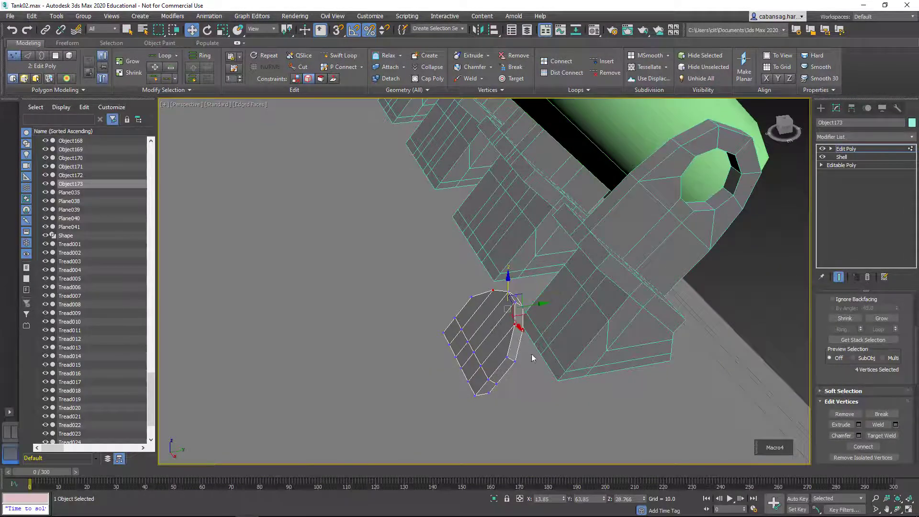
key("1")
middle_click_drag(484, 369, 526, 341, "alt")
key("r")
mouse_move(493, 306)
middle_mouse_down("alt")
mouse_move(518, 329)
mouse_move(435, 367)
middle_mouse_up("alt")
Step: Extrude the plate's lower end polygons
key("4")
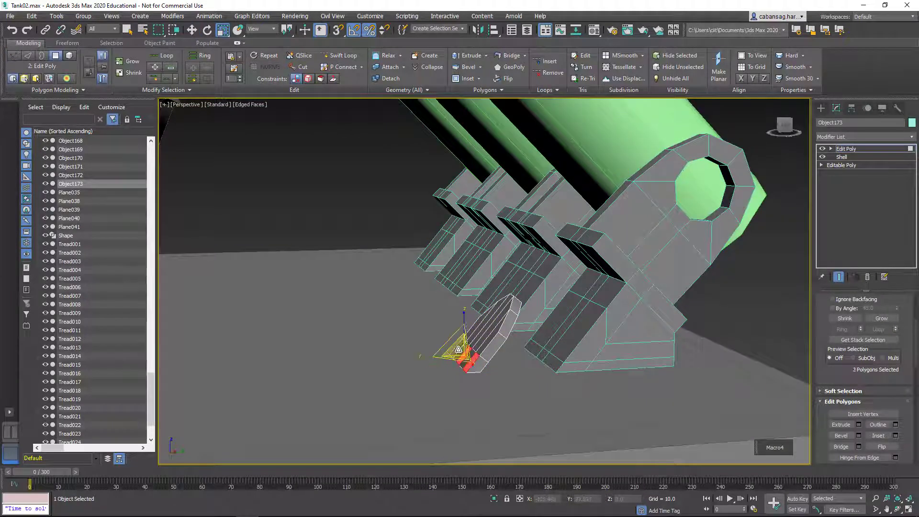
key("w")
key("shift+e")
left_click(489, 315)
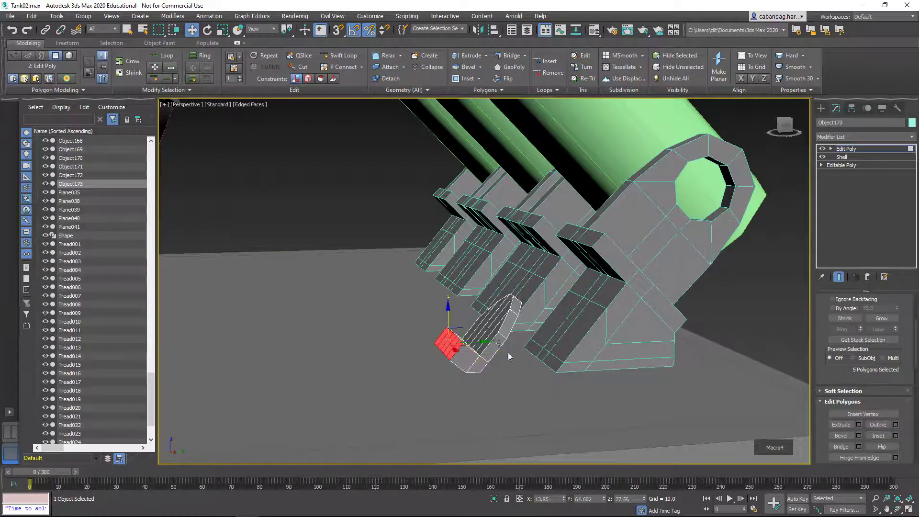
Step: In the side view, set the new bottom vertices' Z to 27.12
key("l")
key("1")
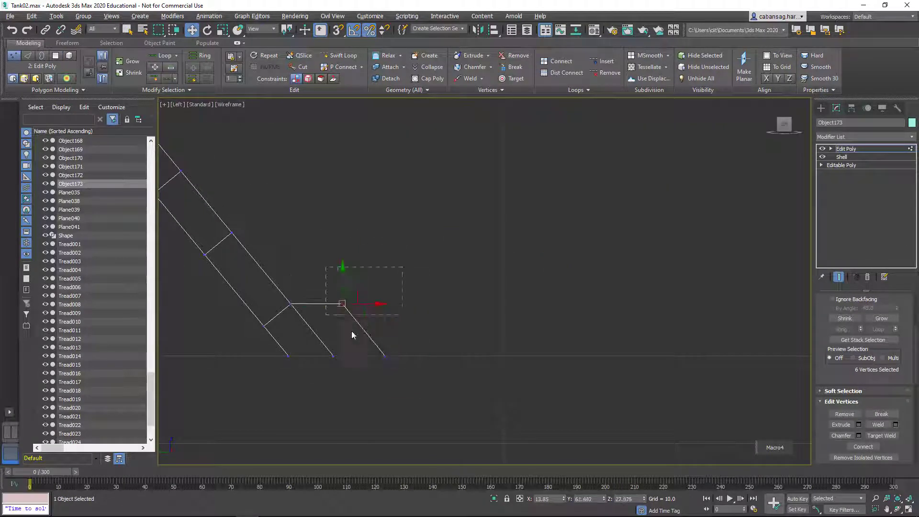
left_click(385, 355, "ctrl")
key("r")
key("w")
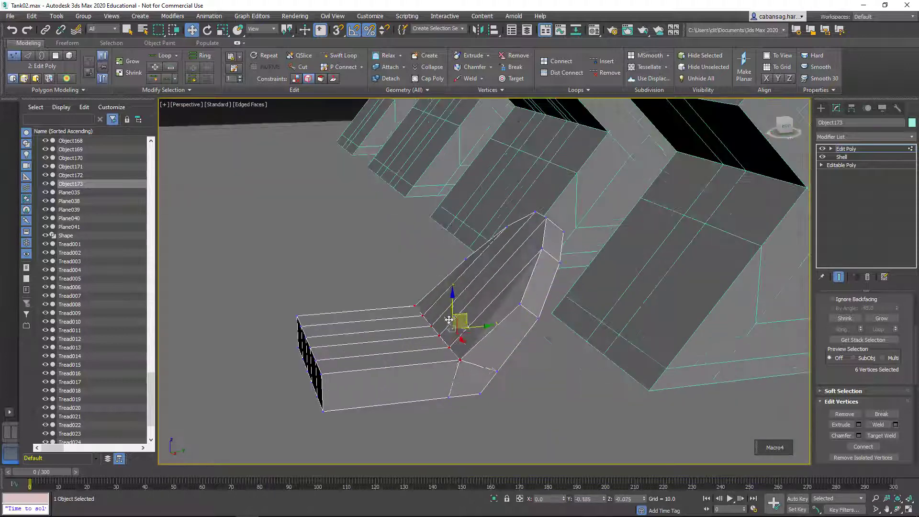
key("l")
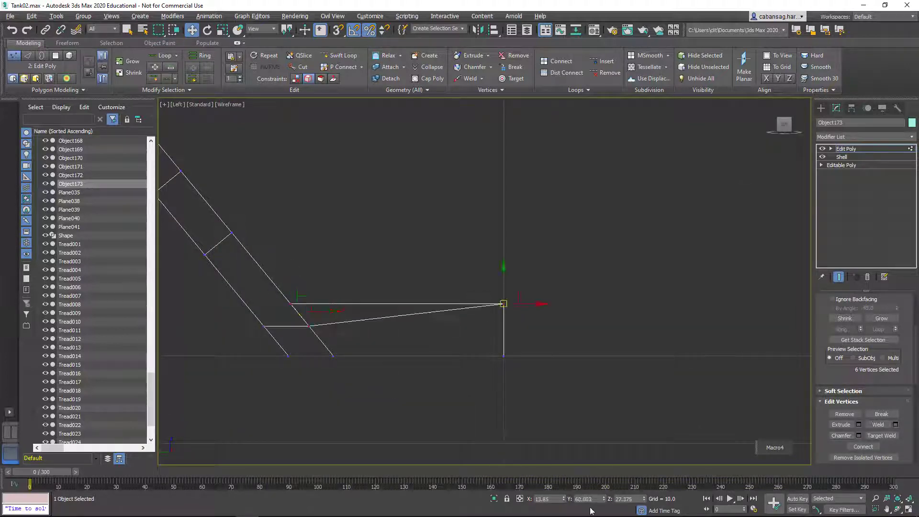
type("27.12")
key("Return")
key("Tab")
key("Tab")
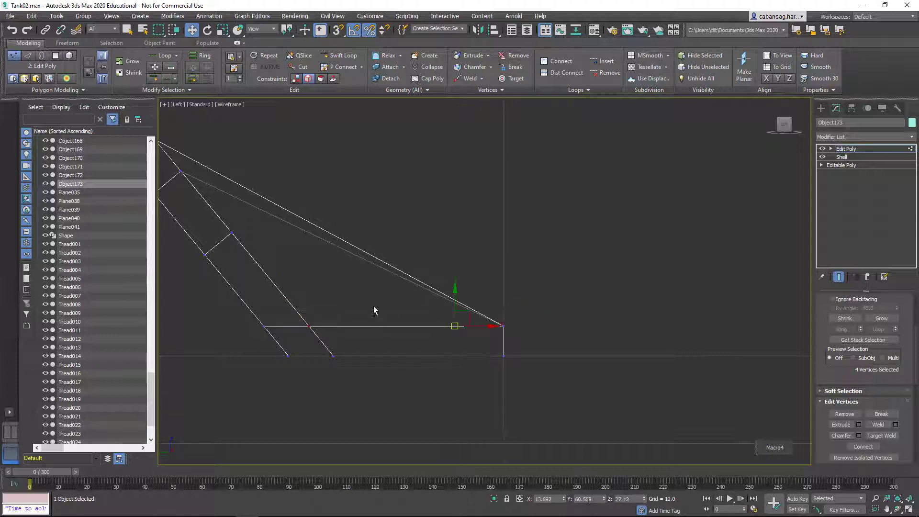
key("ctrl+z")
type("27.12")
key("Return")
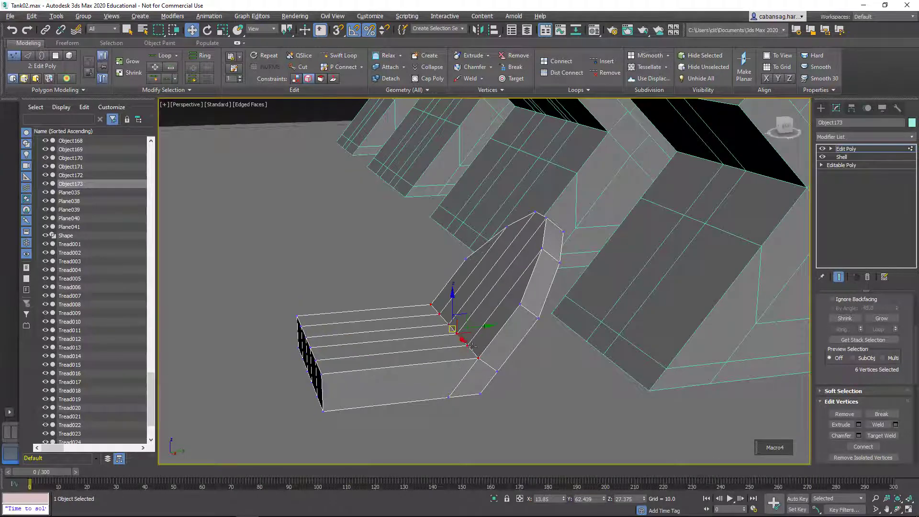
key("alt+w")
Step: Select the vertices at the bend in the side view and lower them
key("4")
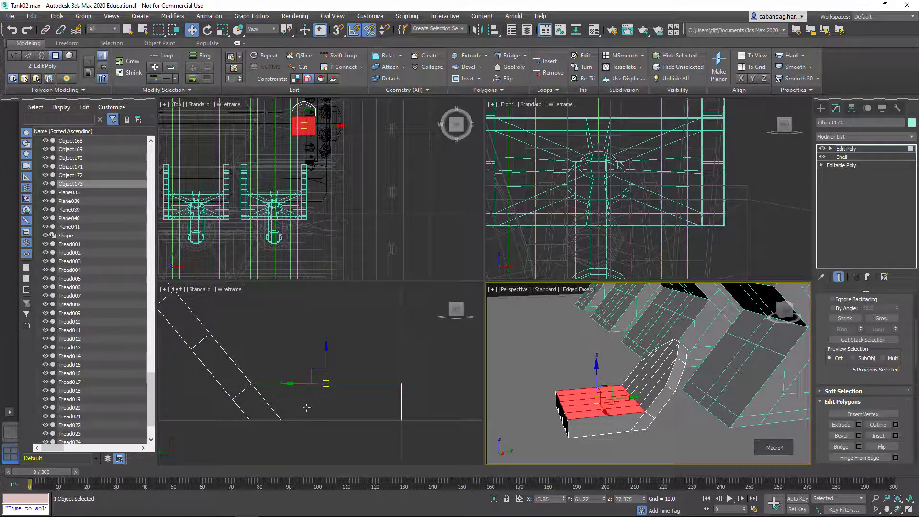
key("1")
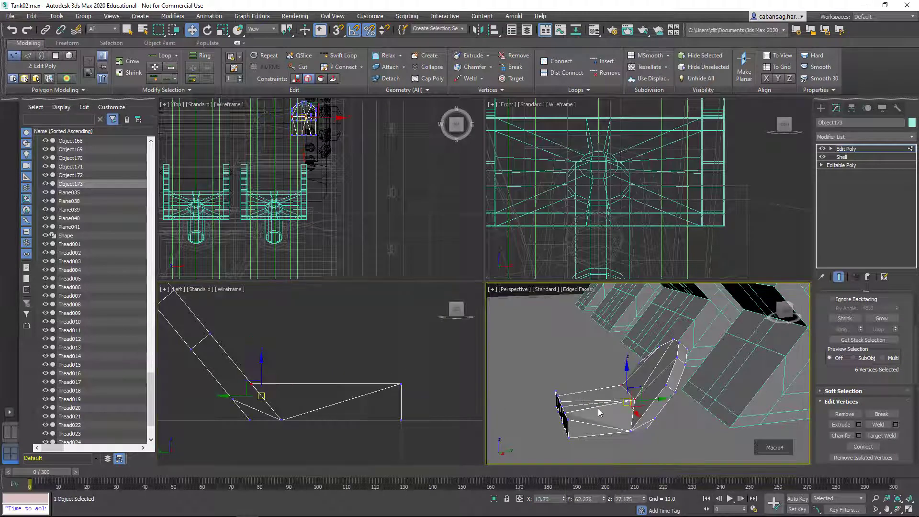
key("4")
key("1")
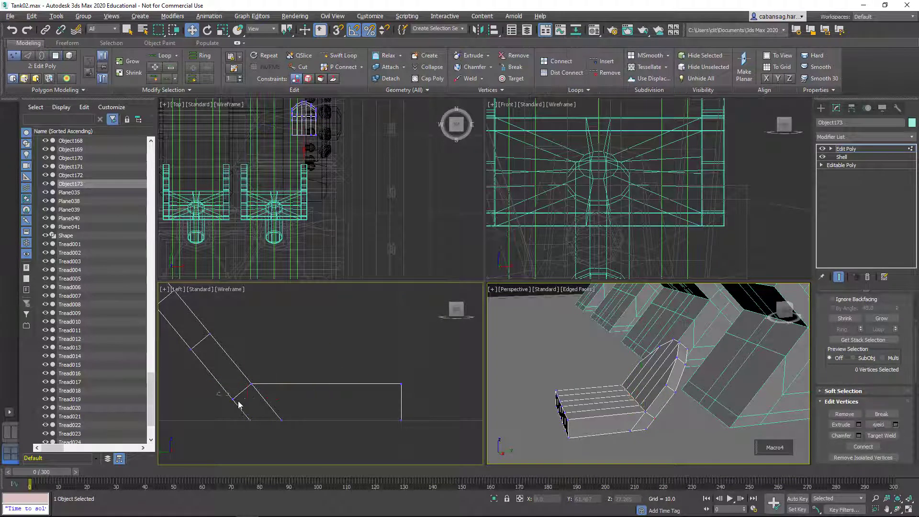
key("4")
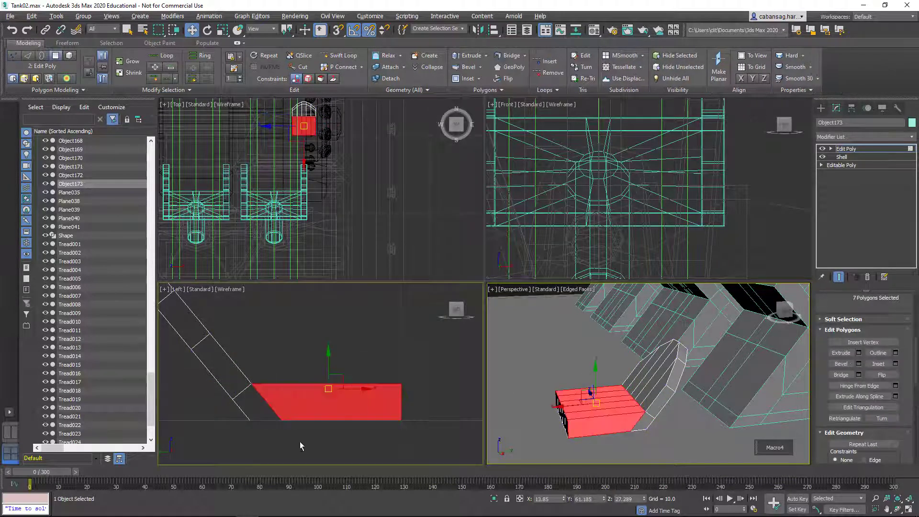
left_click(288, 367)
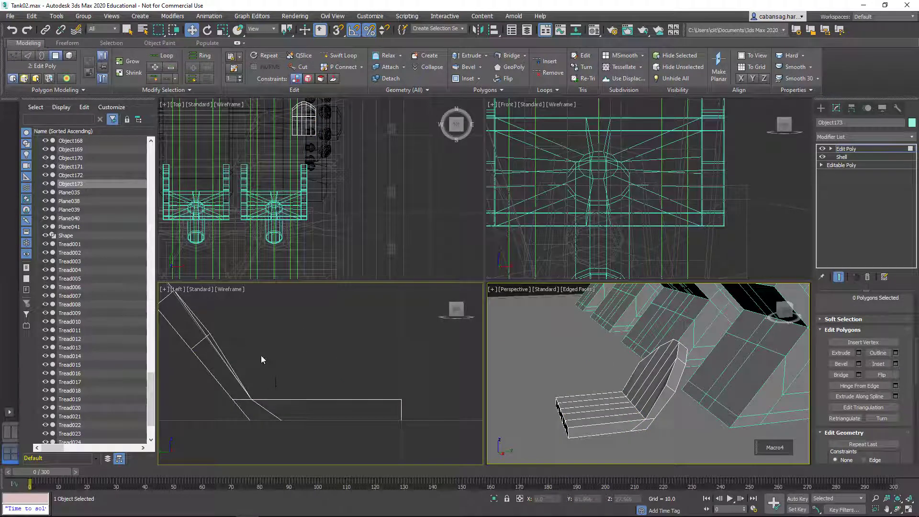
key("1")
left_click_drag(275, 373, 246, 408)
key("ctrl+z")
left_click_drag(290, 367, 248, 398)
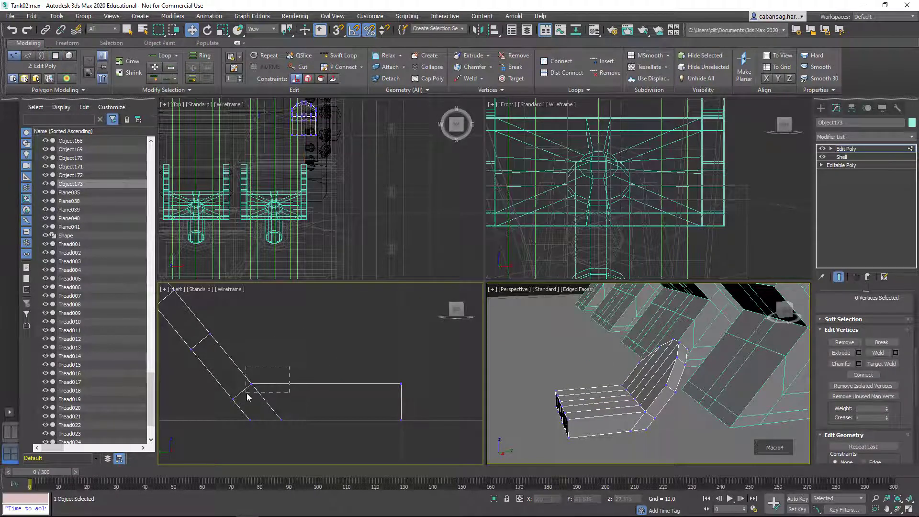
left_click_drag(327, 352, 330, 367)
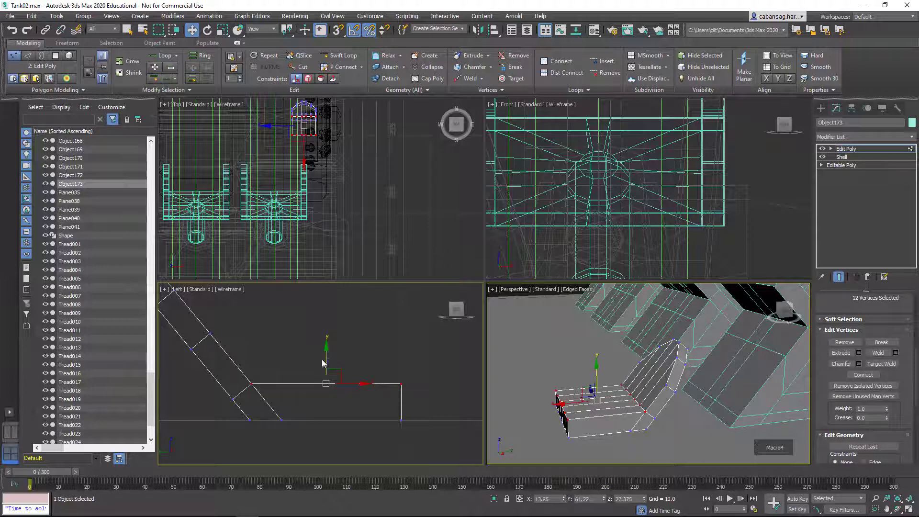
Step: Shift the bend's corner vertices outward along X and adjust the foot vertices
left_click_drag(269, 371, 242, 390)
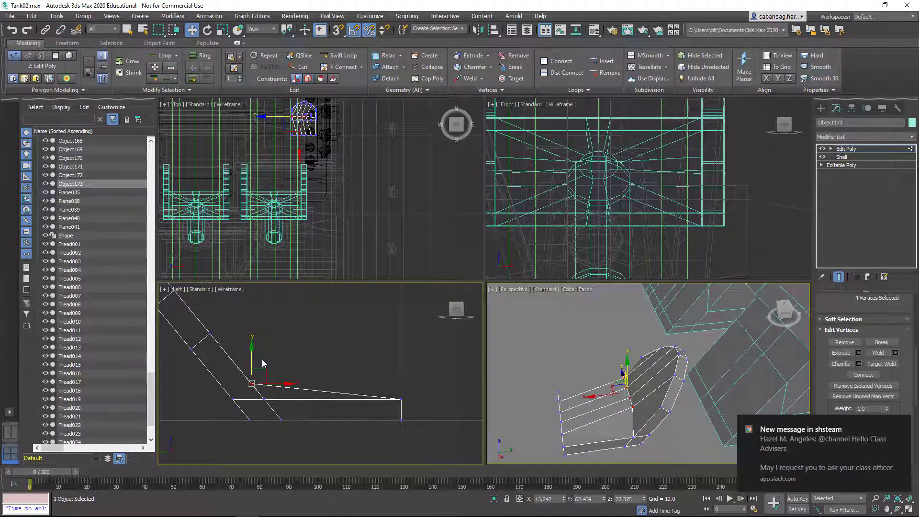
mouse_move(277, 383)
left_mouse_down()
mouse_move(289, 384)
mouse_move(281, 369)
left_mouse_up()
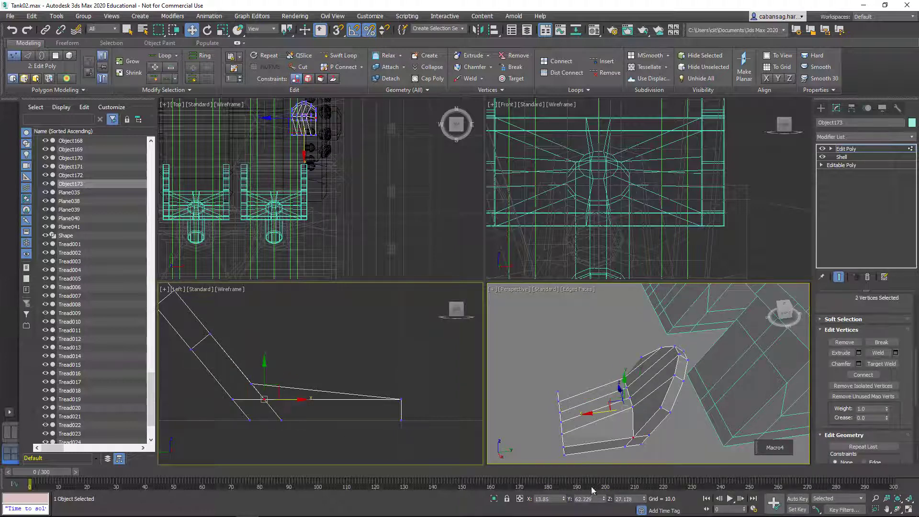
middle_click_drag(577, 406, 636, 397, "alt")
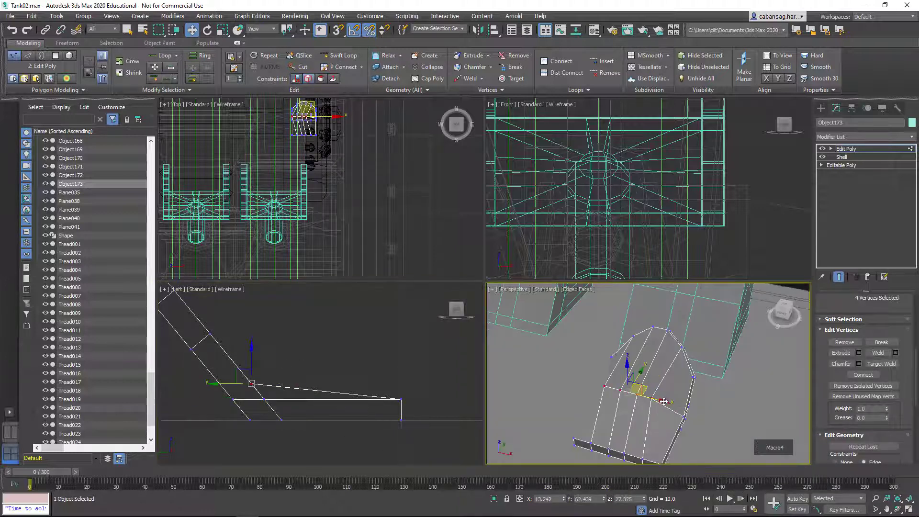
key("ctrl+z")
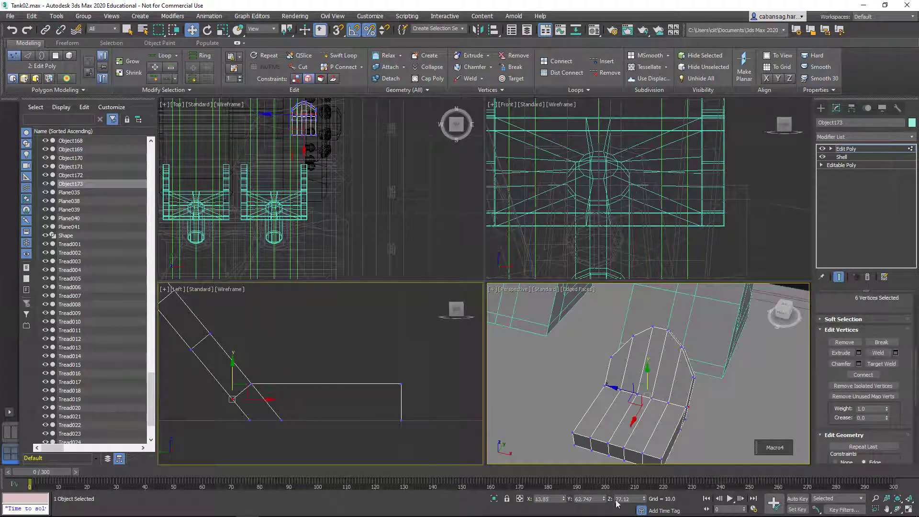
key("ctrl+z")
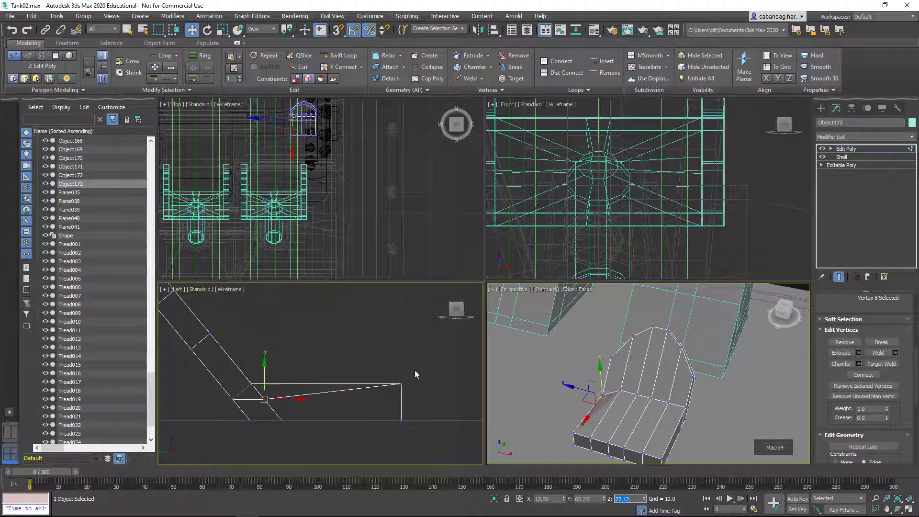
key("ctrl+z")
Step: With the edge constraint off, set one foot vertex's Y position to 62.23
middle_click_drag(637, 398, 680, 412, "alt")
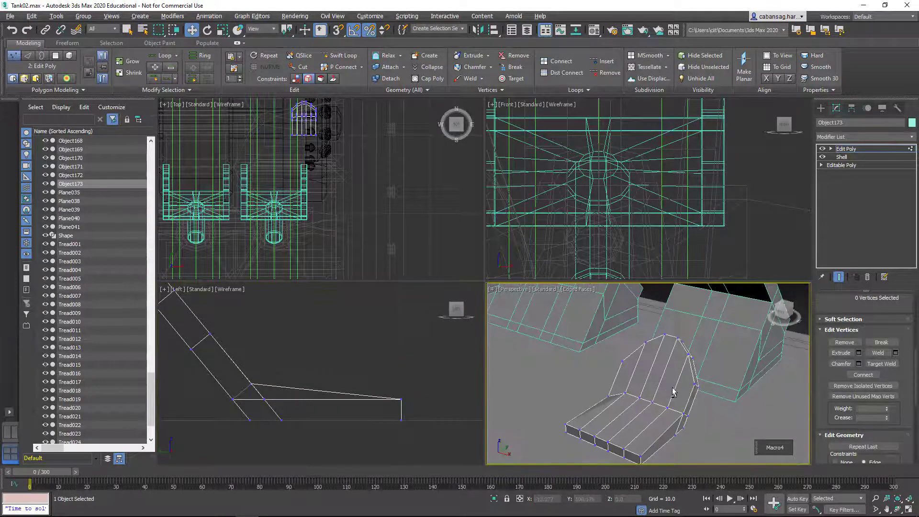
left_click(681, 414)
left_click(281, 361)
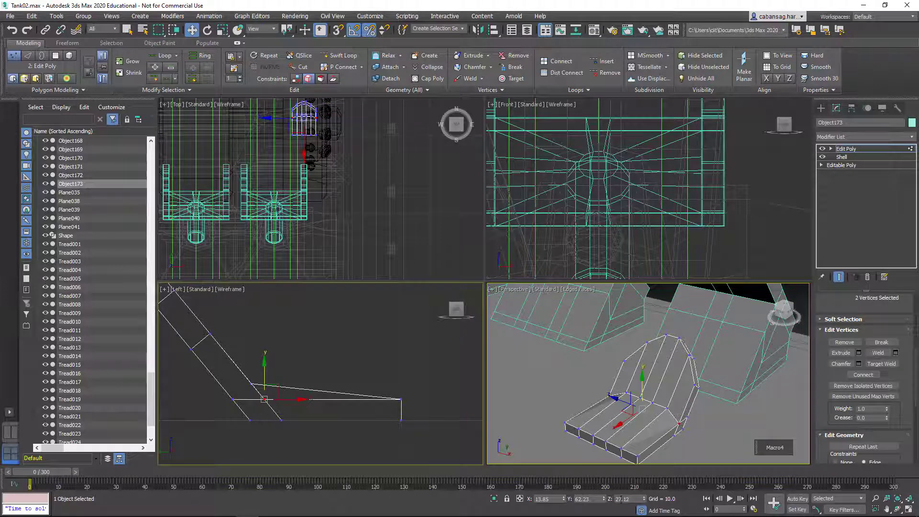
left_click(845, 449)
mouse_move(290, 367)
left_mouse_down()
mouse_move(243, 392)
mouse_move(264, 398)
left_mouse_up()
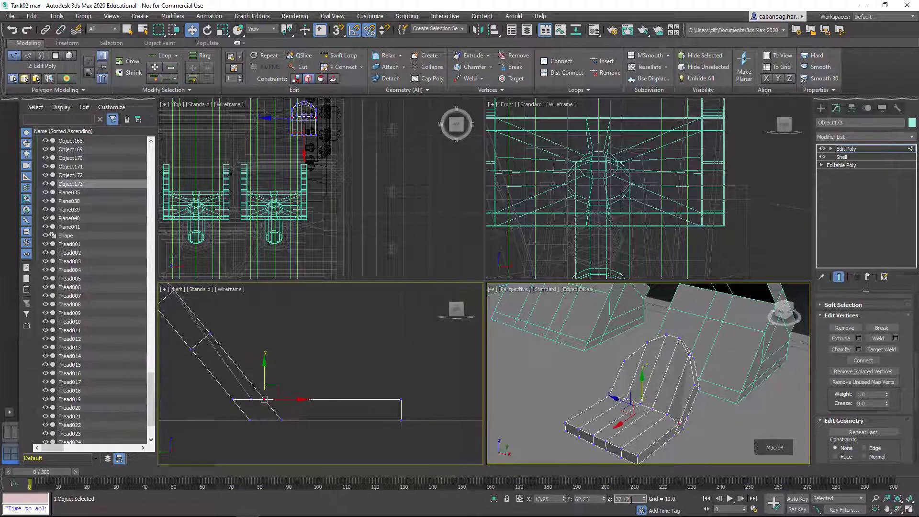
left_click(590, 498)
type("62.23")
key("Return")
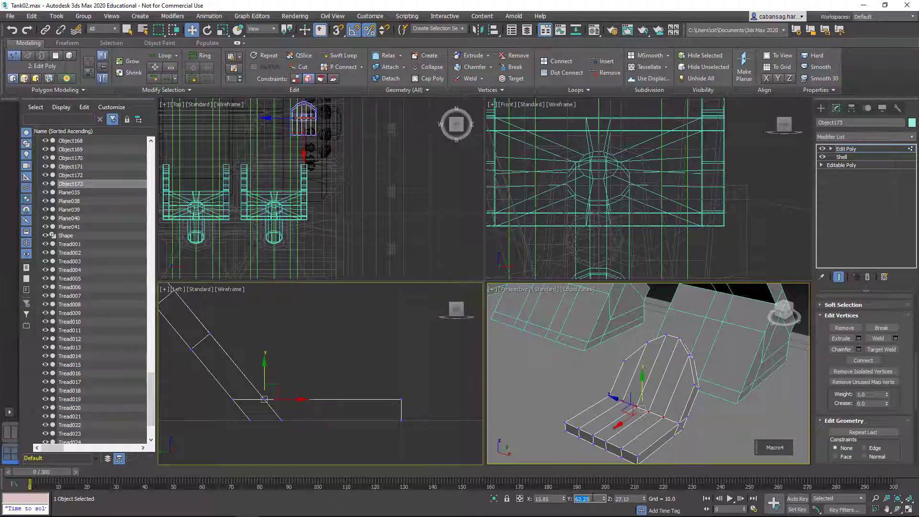
left_click(569, 383)
Step: Orbit around the foot plate and select its front corner vertices
mouse_move(660, 455)
middle_mouse_down("alt")
mouse_move(633, 427)
mouse_move(559, 391)
middle_mouse_up("alt")
left_click(608, 404)
left_click_drag(535, 323, 557, 357)
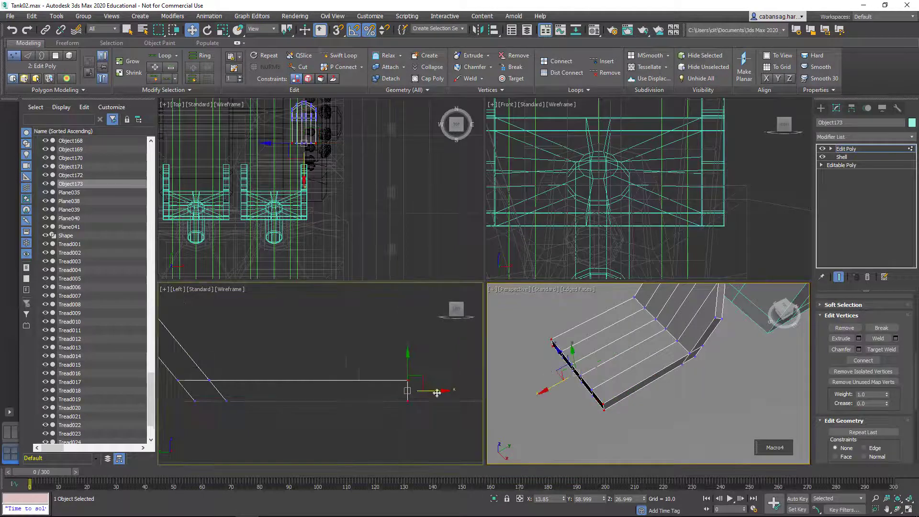
middle_click_drag(558, 362, 587, 409, "alt")
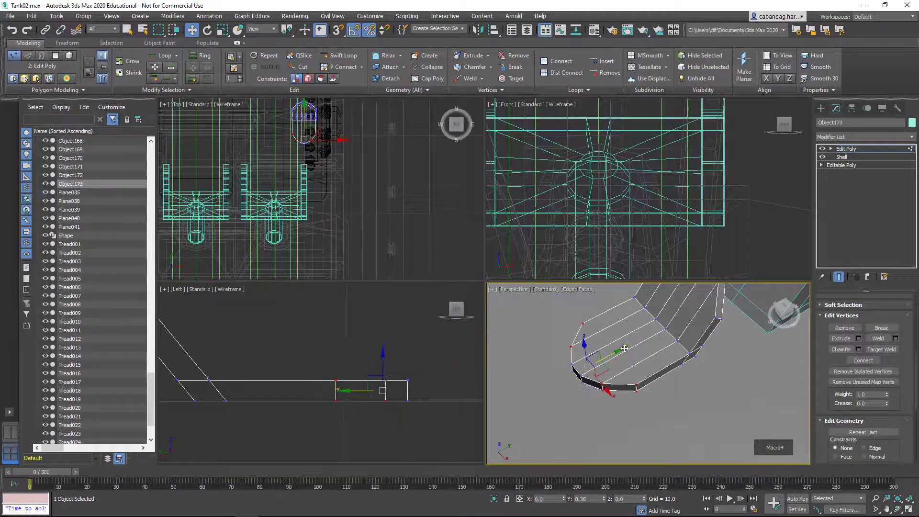
middle_click_drag(566, 372, 627, 354, "alt")
Step: Select the plate's bottom border edge loops and connect new edges across them
key("1")
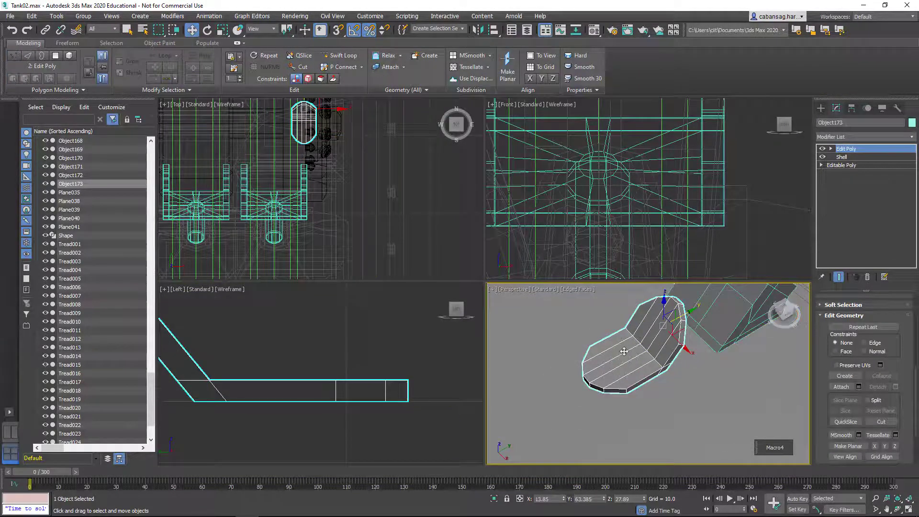
key("2")
double_click(617, 386)
double_click(646, 372, "ctrl")
right_click(633, 351)
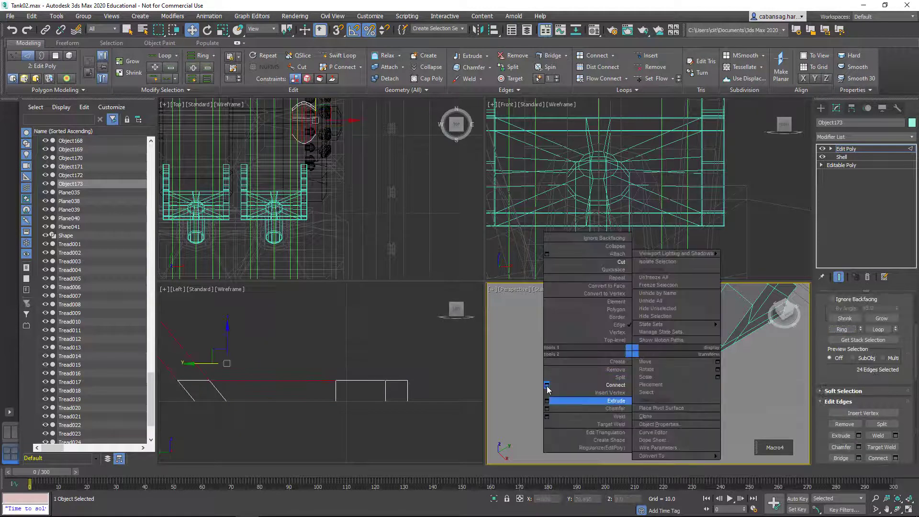
left_click(547, 401)
left_click(632, 373)
Step: Pick an edge on the plate and isolate the plate in a full perspective view
key("alt+w")
key("4")
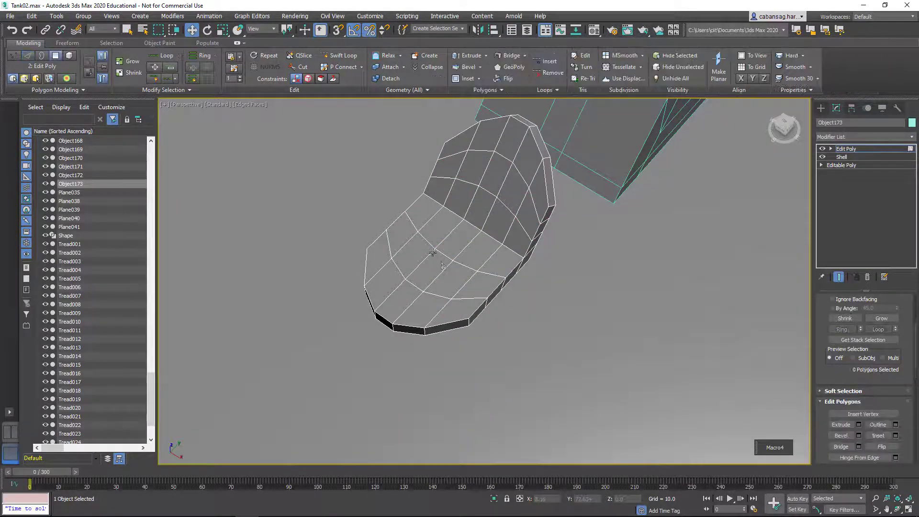
left_click(433, 253)
key("2")
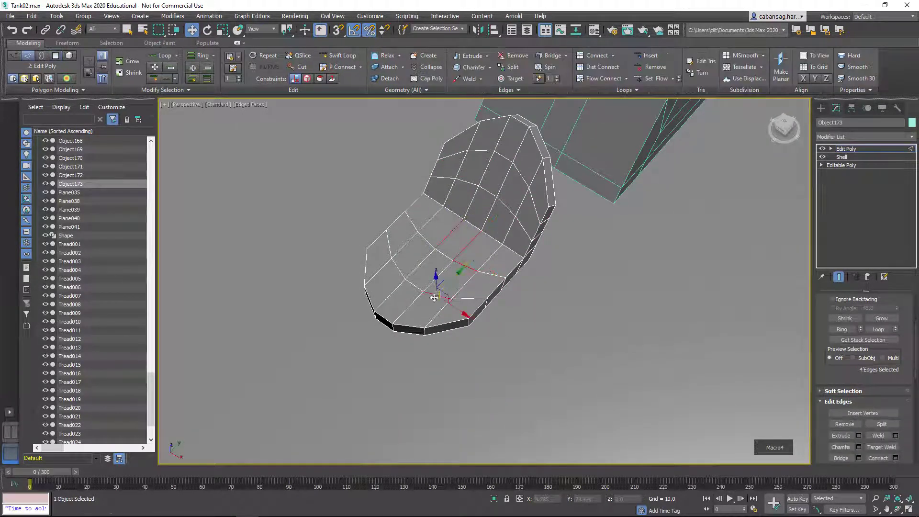
left_click(499, 216)
key("t")
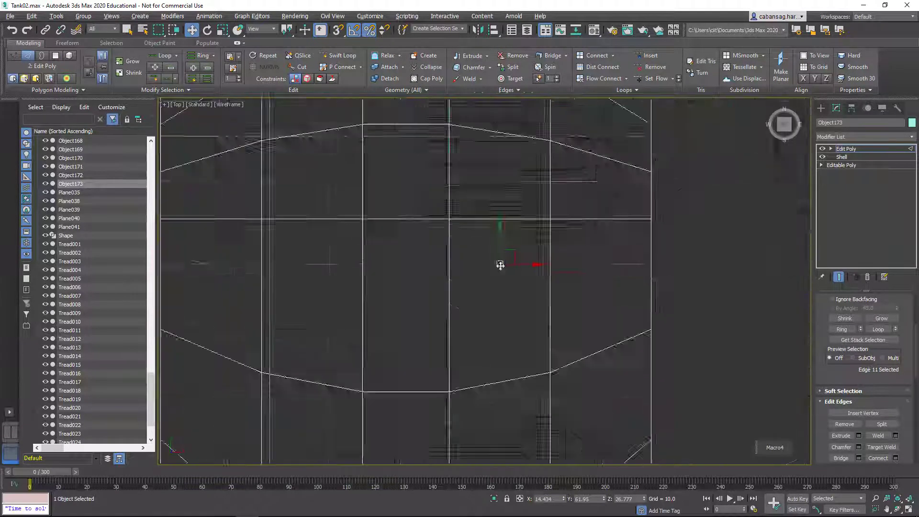
key("alt+w")
key("alt+w")
key("alt+q")
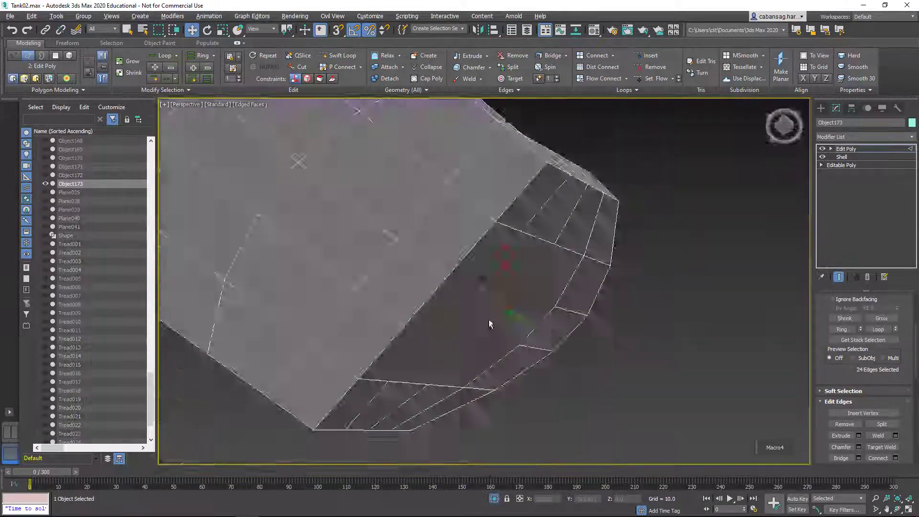
Step: Box-select the edges around the patch area and chamfer them into an octagonal loop
middle_click_drag(496, 426, 367, 180, "alt")
key("F3")
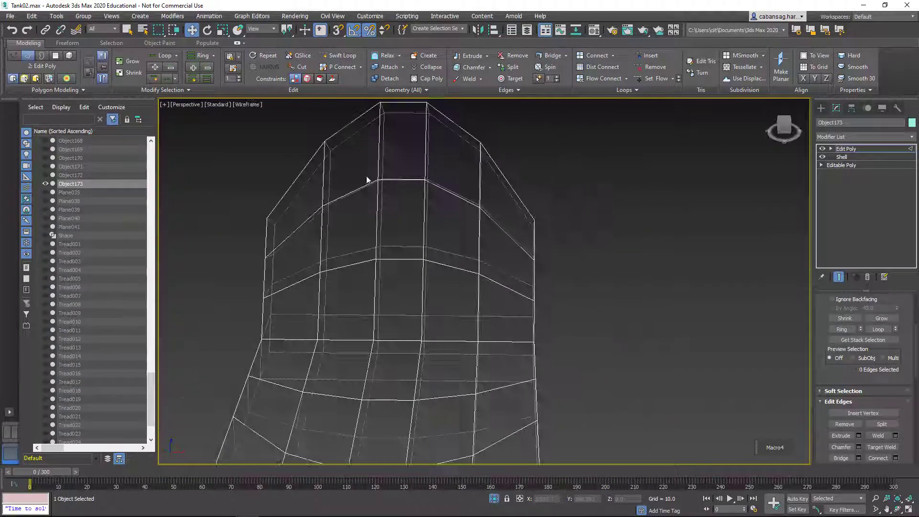
left_click_drag(355, 216, 441, 234)
key("F3")
mouse_move(441, 236)
middle_mouse_down("alt")
mouse_move(517, 244)
mouse_move(499, 276)
mouse_move(513, 312)
mouse_move(452, 260)
middle_mouse_up("alt")
key("ctrl+shift+c")
left_click(491, 325)
Step: Convert the octagon edges to polygons and grow the selection to fill both round patches
middle_click_drag(373, 303, 431, 318, "alt")
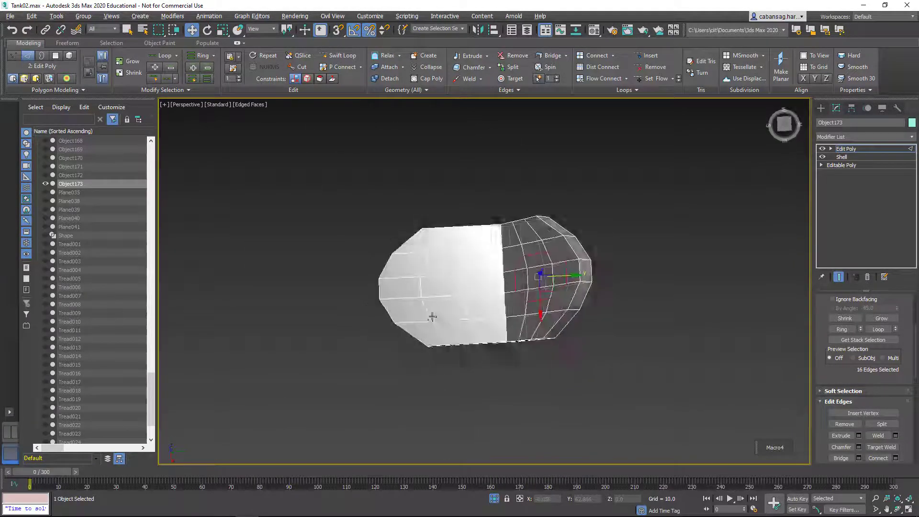
key("F3")
scroll(479, 312, "up", 10)
right_click(504, 275)
left_click(487, 324)
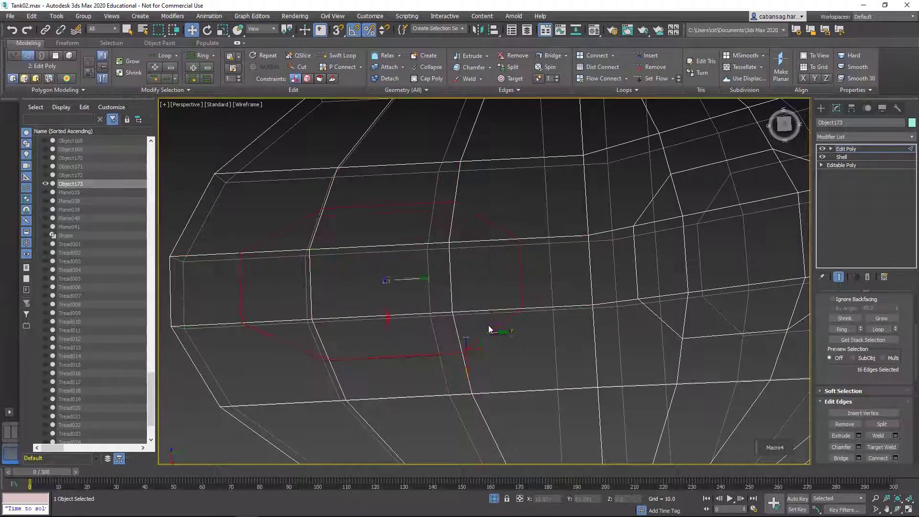
scroll(488, 329, "down", 8)
mouse_move(488, 328)
middle_mouse_down("alt")
mouse_move(510, 405)
mouse_move(522, 373)
middle_mouse_up("alt")
key("ctrl+Page_Up")
key("ctrl+Page_Up")
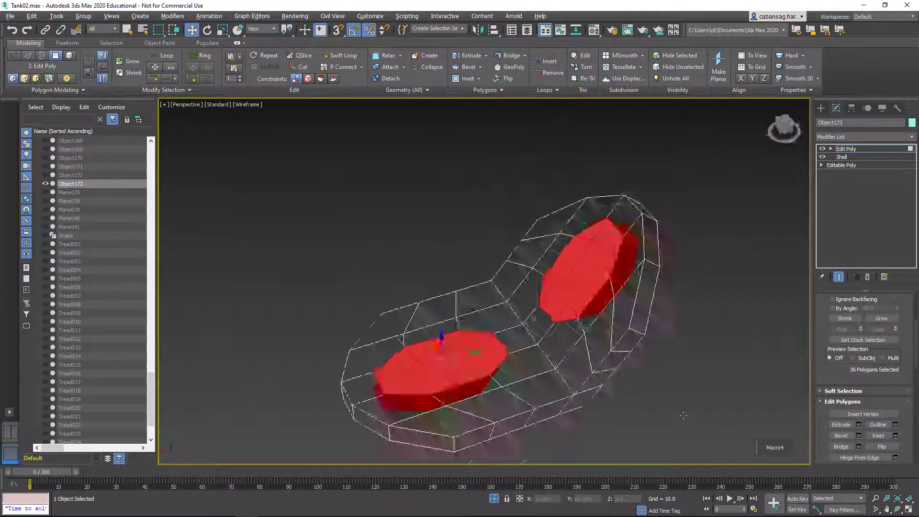
scroll(526, 354, "up", 3)
Step: Cut new edges from the first octagonal patch's corners into the surrounding plate mesh
right_click(531, 330)
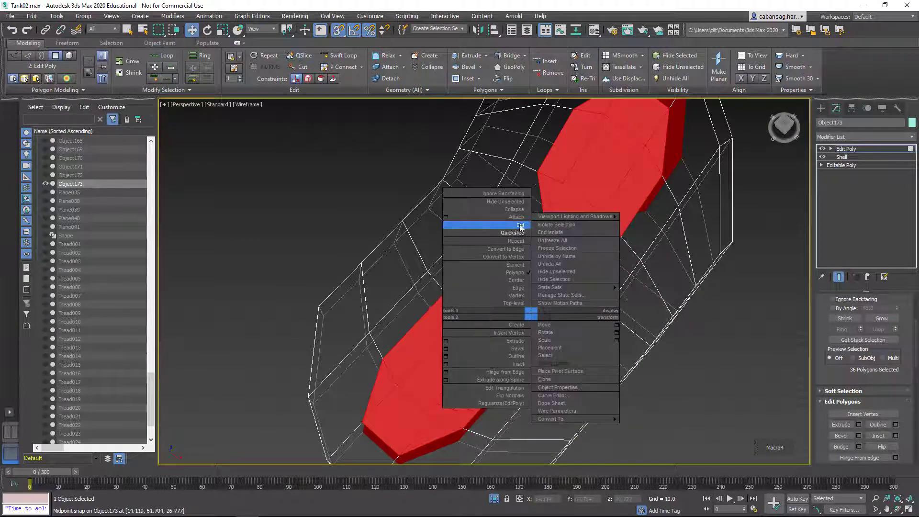
left_click(528, 310)
key("2")
key("F3")
middle_click_drag(529, 334, 519, 324, "alt")
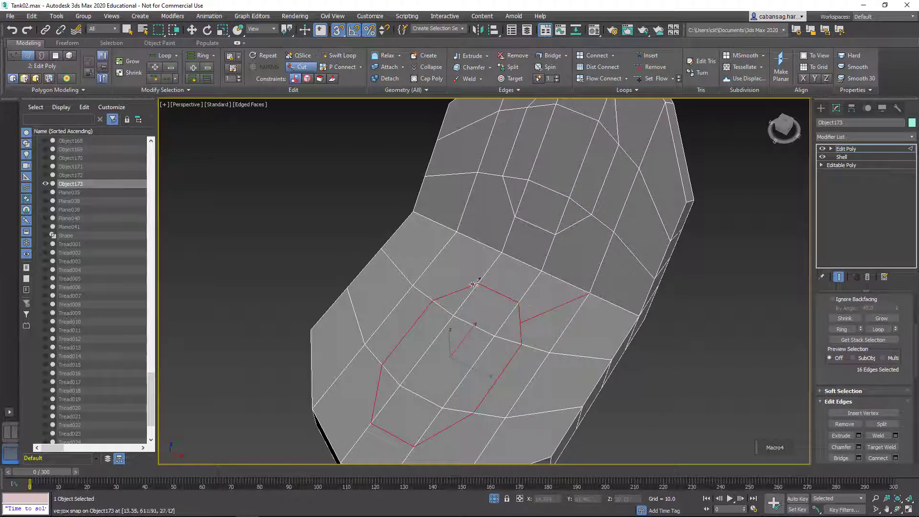
middle_click_drag(473, 276, 478, 353, "alt")
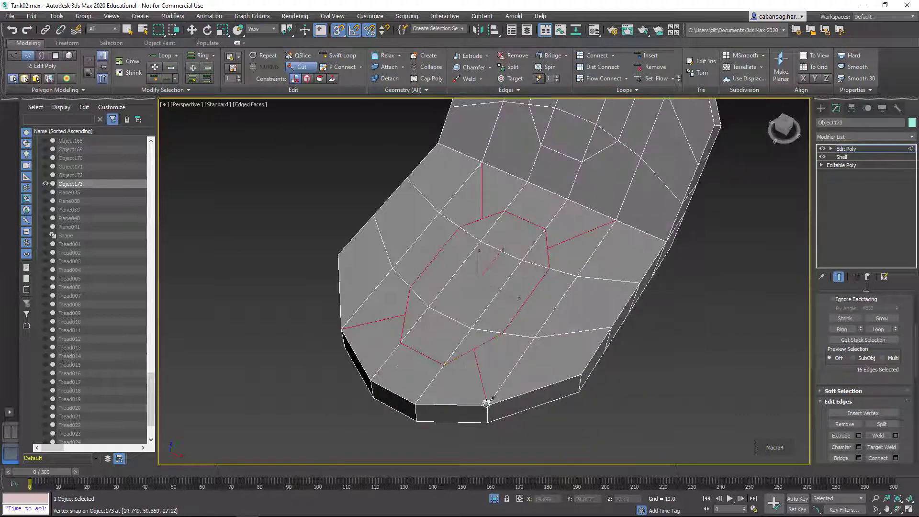
middle_click_drag(487, 403, 504, 244, "alt")
middle_click_drag(521, 212, 507, 256, "alt")
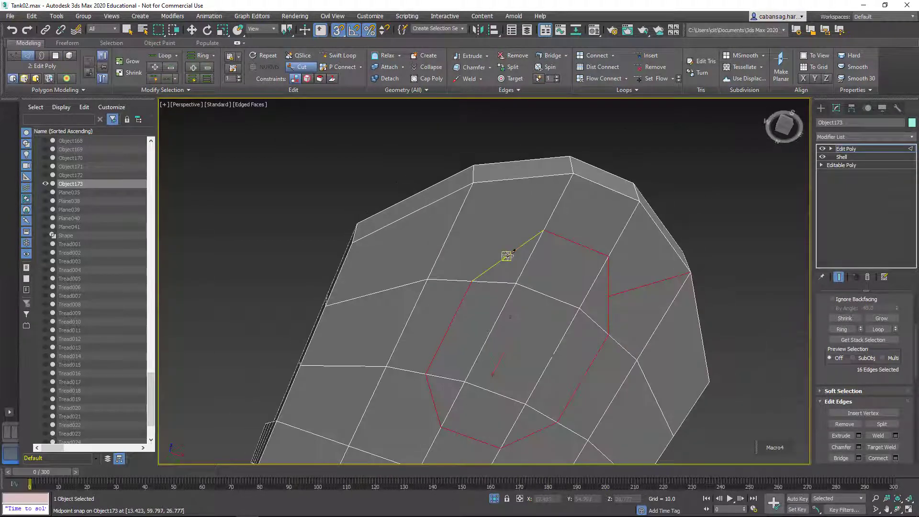
middle_click_drag(599, 435, 444, 274, "alt")
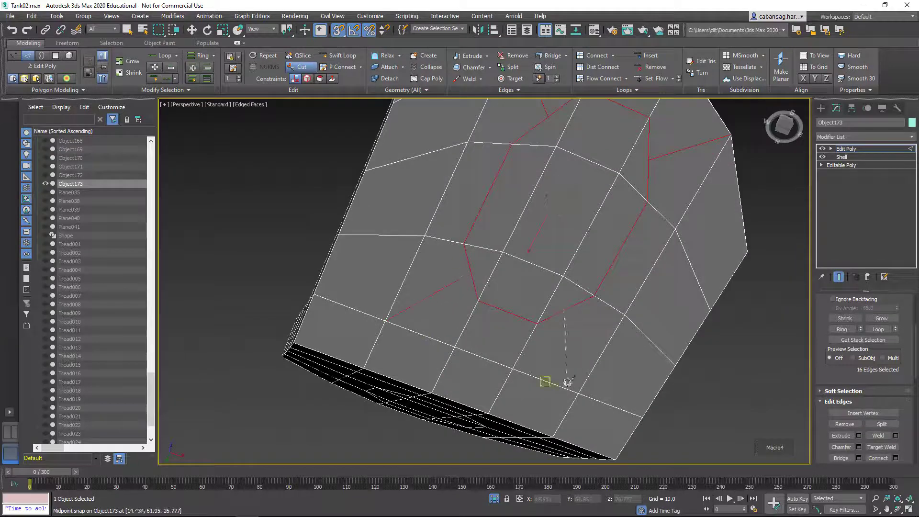
scroll(567, 382, "down", 5)
middle_click_drag(567, 382, 606, 359, "alt")
scroll(507, 308, "up", 5)
middle_click_drag(506, 308, 456, 324, "alt")
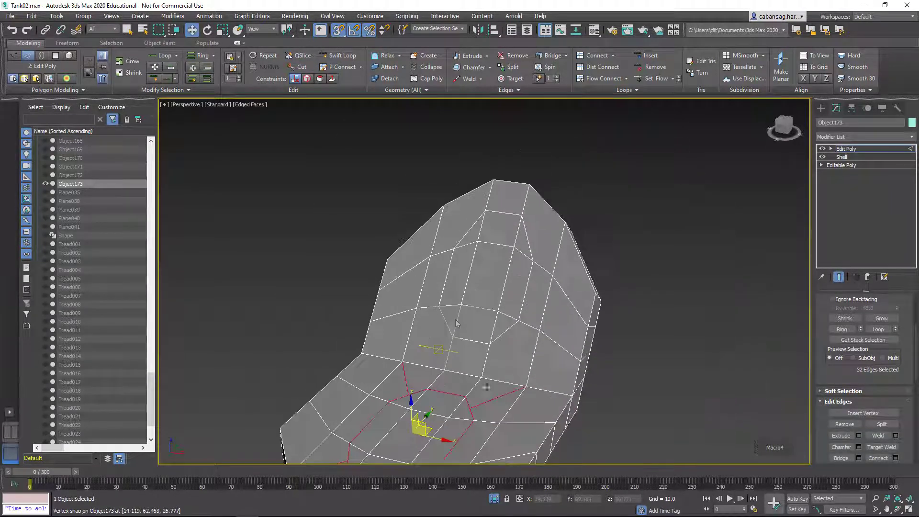
Step: Cut more edges linking the raised section's patch to nearby plate vertices and edges
right_click(456, 325)
left_click(460, 359)
scroll(550, 365, "up", 3)
scroll(526, 299, "down", 2)
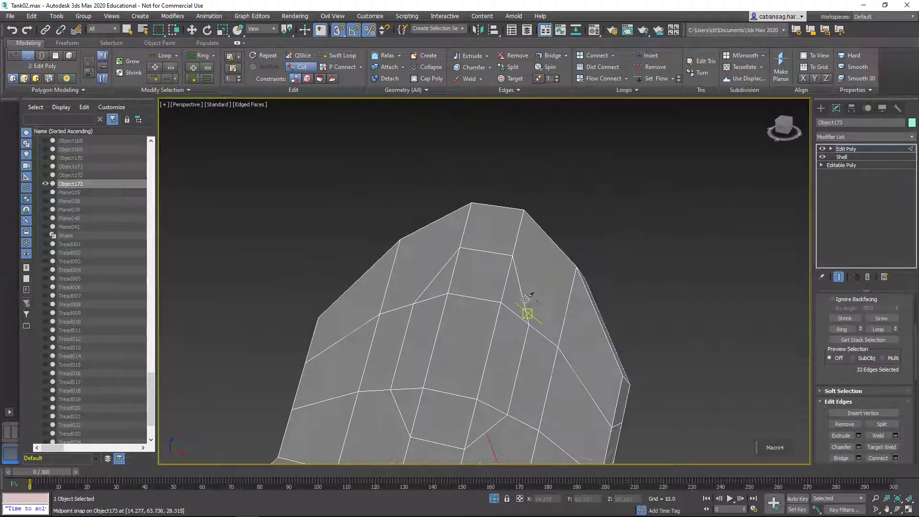
scroll(470, 278, "down", 2)
middle_click_drag(469, 277, 532, 293, "alt")
scroll(533, 293, "up", 3)
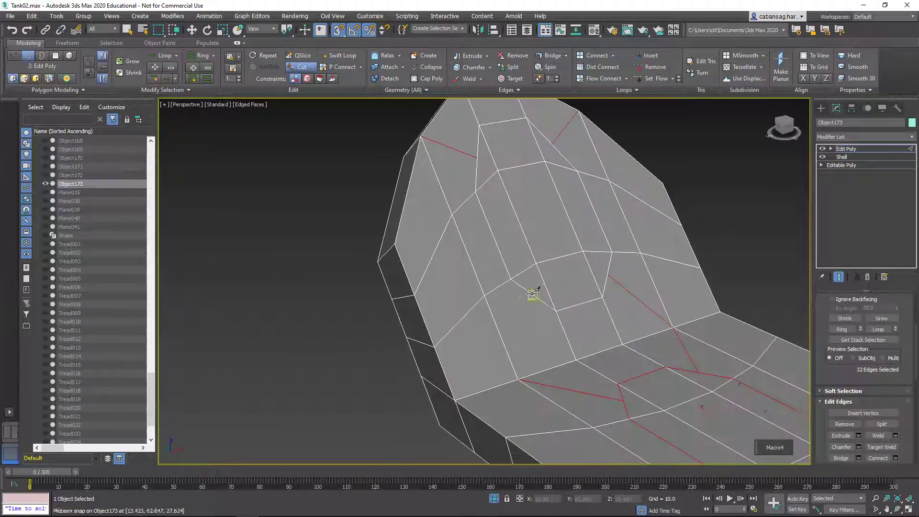
mouse_move(518, 381)
middle_mouse_down("alt")
mouse_move(421, 291)
mouse_move(480, 323)
middle_mouse_up("alt")
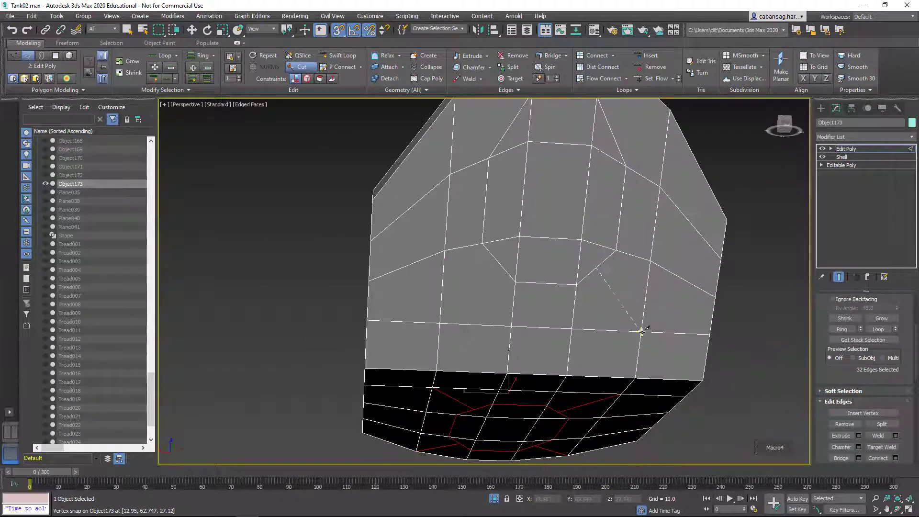
middle_click_drag(490, 280, 503, 387, "alt")
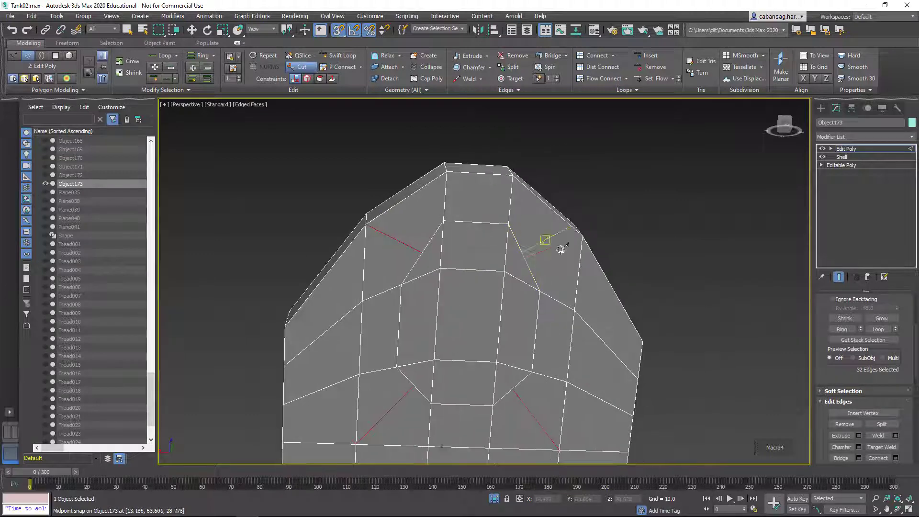
Step: Select both round patch polygons and scale them in the Local coordinate system
scroll(543, 242, "down", 3)
middle_click_drag(543, 242, 626, 318, "alt")
right_click(625, 318)
left_click(620, 348)
scroll(620, 348, "up", 4)
right_click(524, 316)
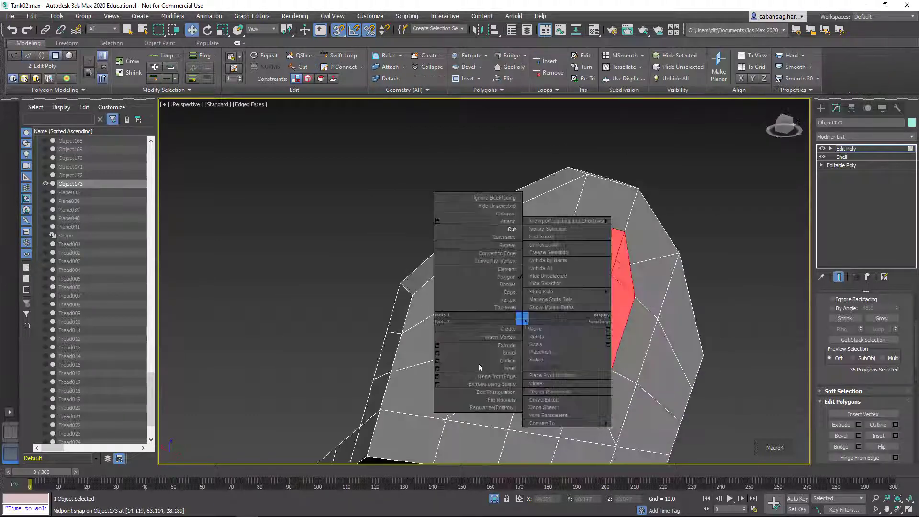
left_click(479, 363)
middle_click_drag(478, 364, 566, 244, "alt")
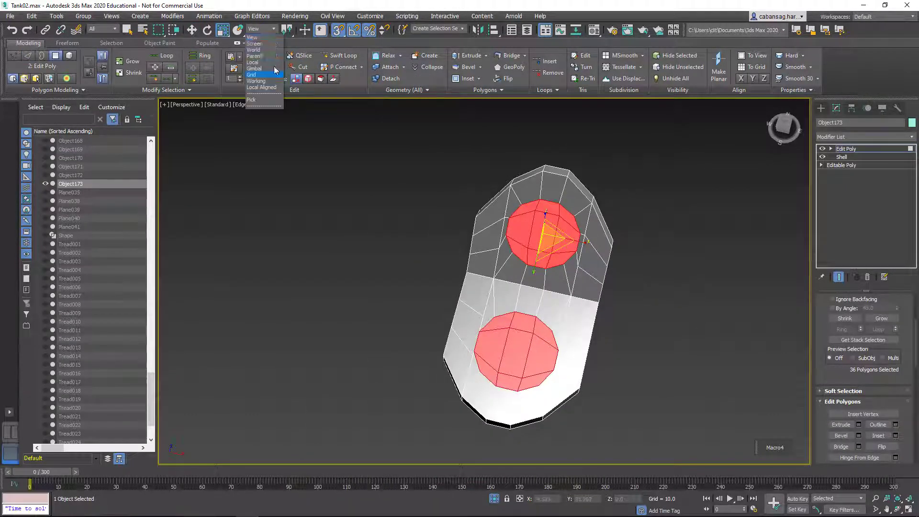
left_click(253, 63)
middle_click_drag(526, 287, 588, 243, "alt")
scroll(603, 344, "down", 3)
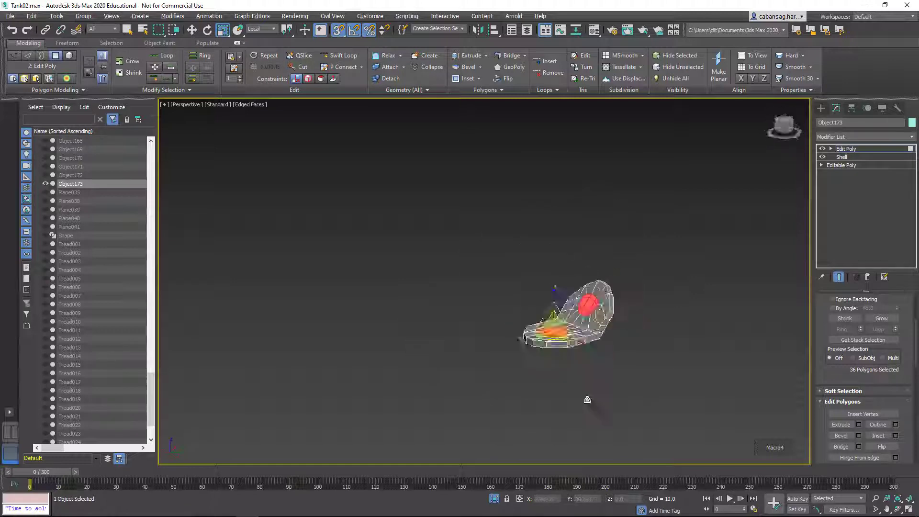
Step: Delete the patch faces to open two holes, then inspect their borders
key("Delete")
key("3")
scroll(595, 400, "up", 3)
right_click(557, 351)
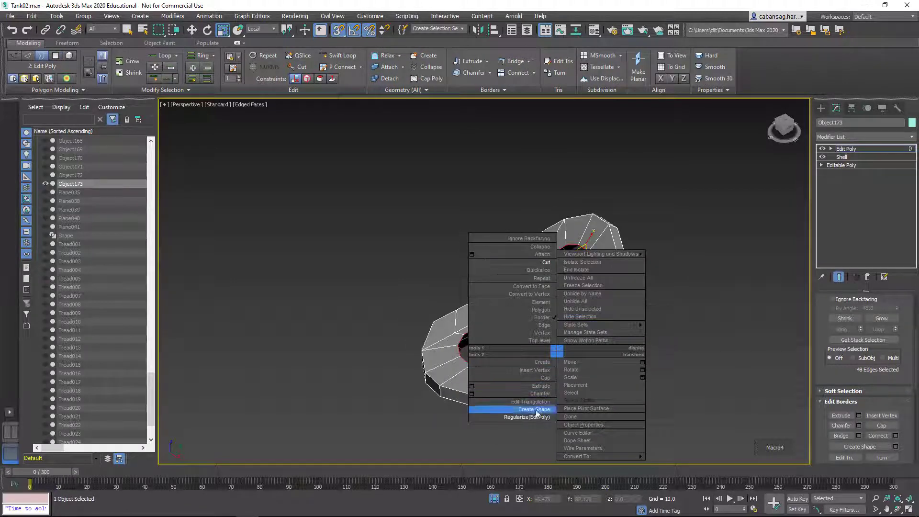
mouse_move(623, 364)
middle_mouse_down("alt")
mouse_move(603, 355)
mouse_move(594, 379)
mouse_move(633, 377)
mouse_move(529, 315)
middle_mouse_up("alt")
key("4")
key("l")
left_click(435, 249)
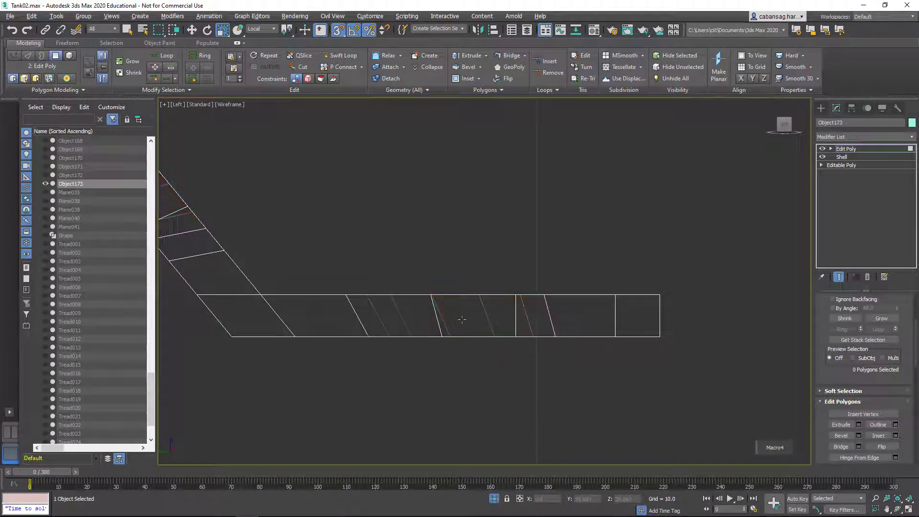
key("p")
key("alt+w")
right_click(353, 318)
key("alt+w")
key("2")
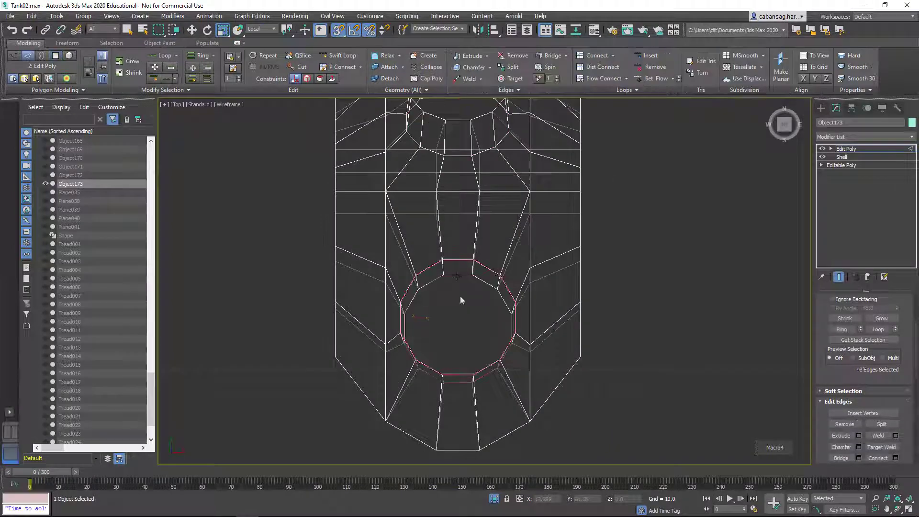
key("alt+w")
right_click(369, 308)
key("alt+w")
key("1")
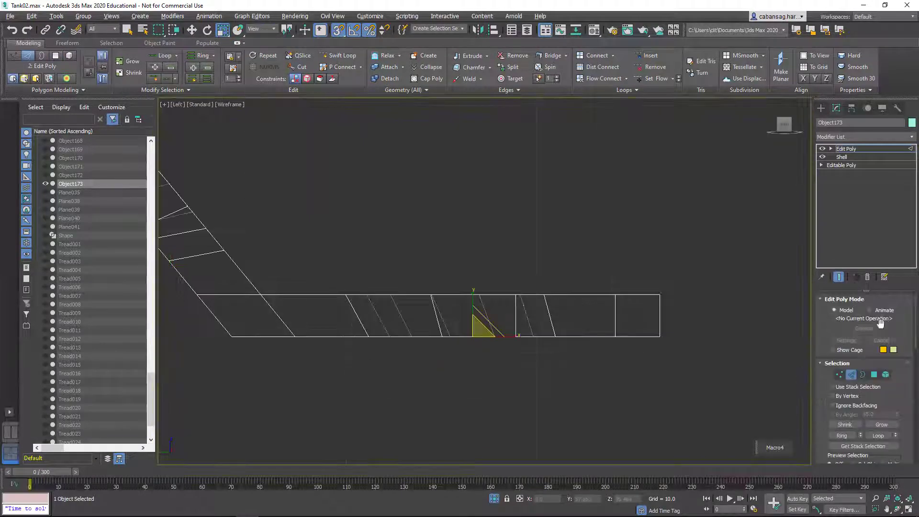
key("p")
middle_click_drag(551, 405, 464, 357, "alt")
Step: Scale the polygon ring around the front hole, then apply Relax, Make Planar and Regularize
left_click(875, 374)
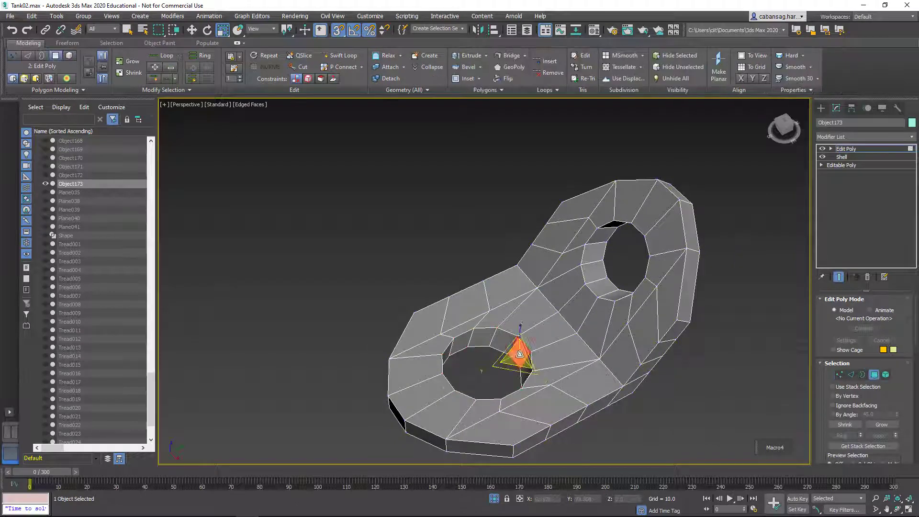
left_click_drag(479, 376, 452, 383)
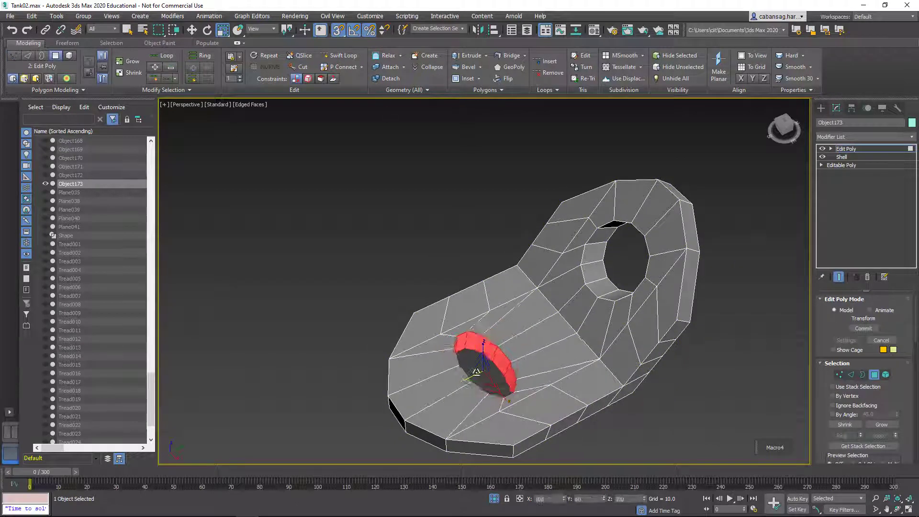
key("alt+w")
scroll(853, 421, "down", 10)
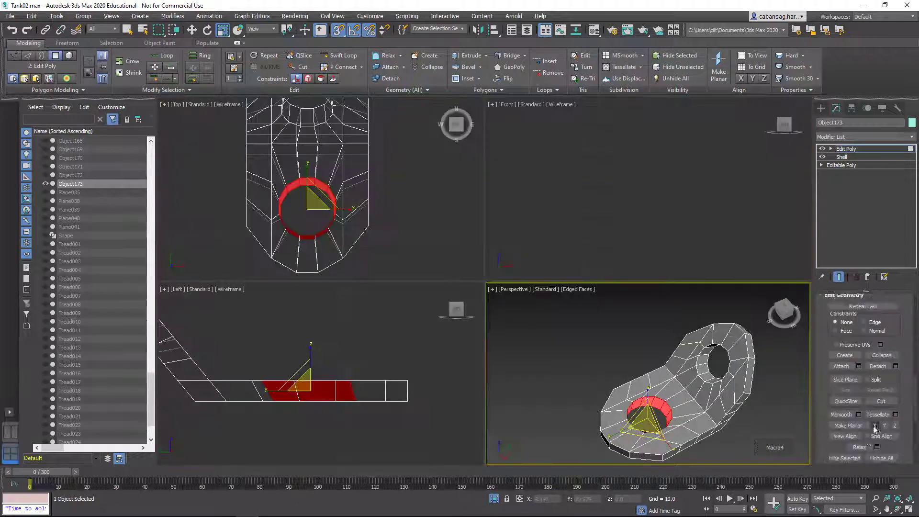
left_click(854, 420)
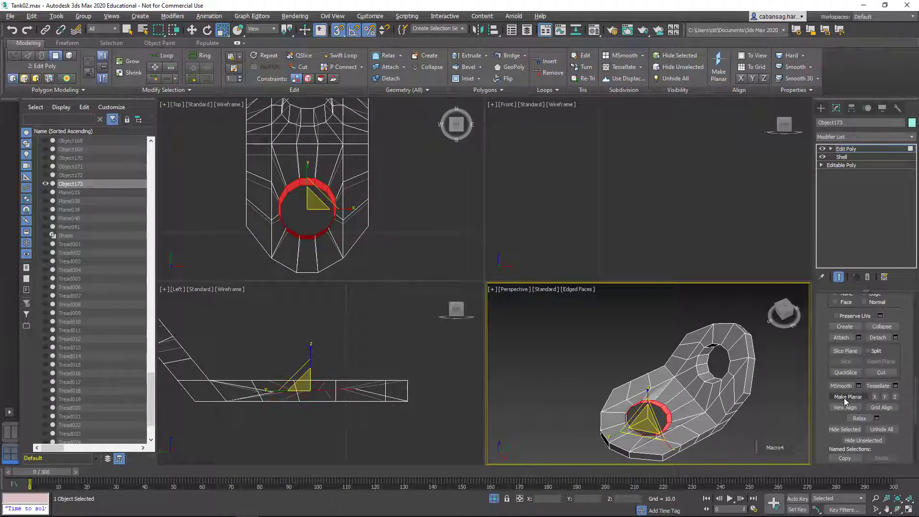
left_click(875, 396)
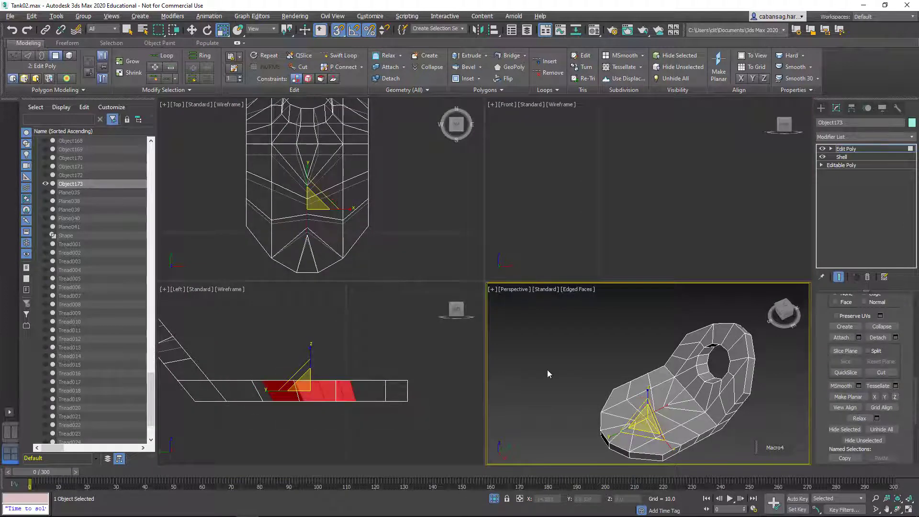
key("2")
right_click(365, 361)
left_click(343, 458)
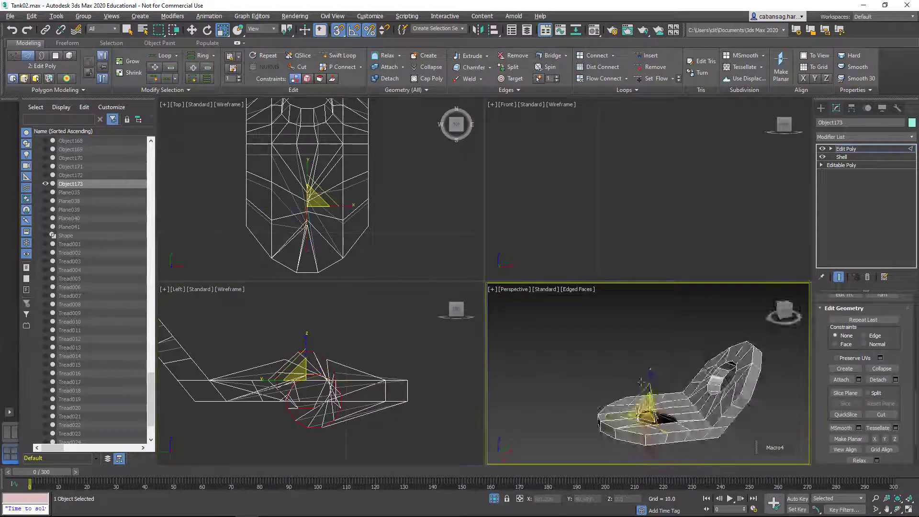
Step: Rotate the faces around the front hole in the Left view, then reselect them
key("e")
key("z")
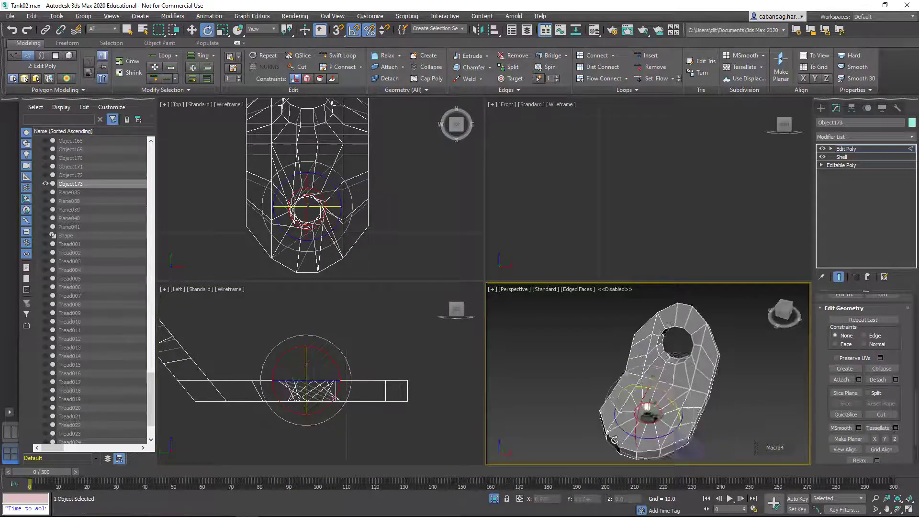
middle_click(201, 430)
left_click(246, 351)
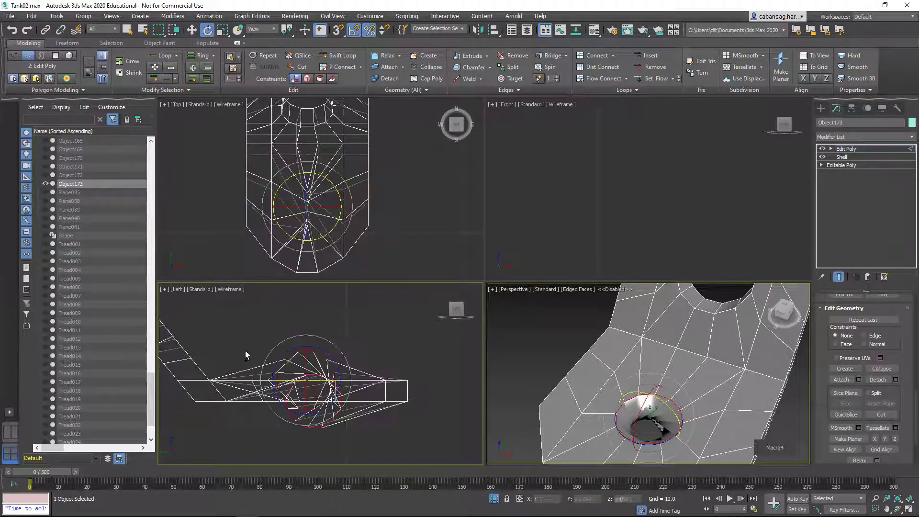
left_click_drag(663, 443, 664, 459)
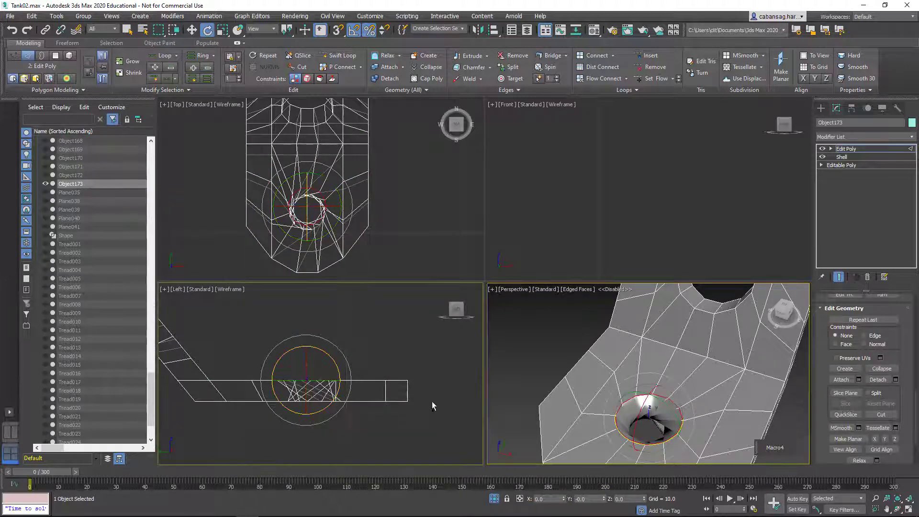
left_click(264, 394)
key("alt+w")
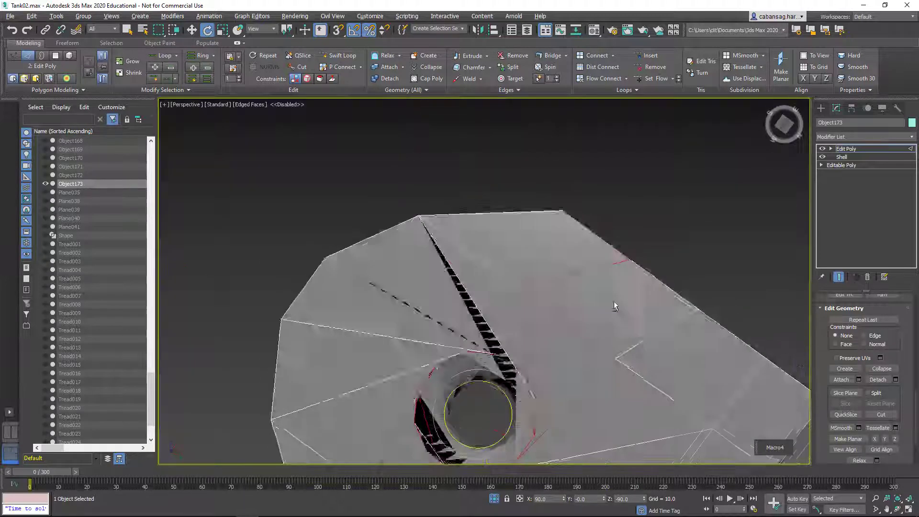
scroll(525, 384, "up", 2)
Step: Uniformly scale the front hole's edge loop in the Top view into an even twelve-sided rim
key("2")
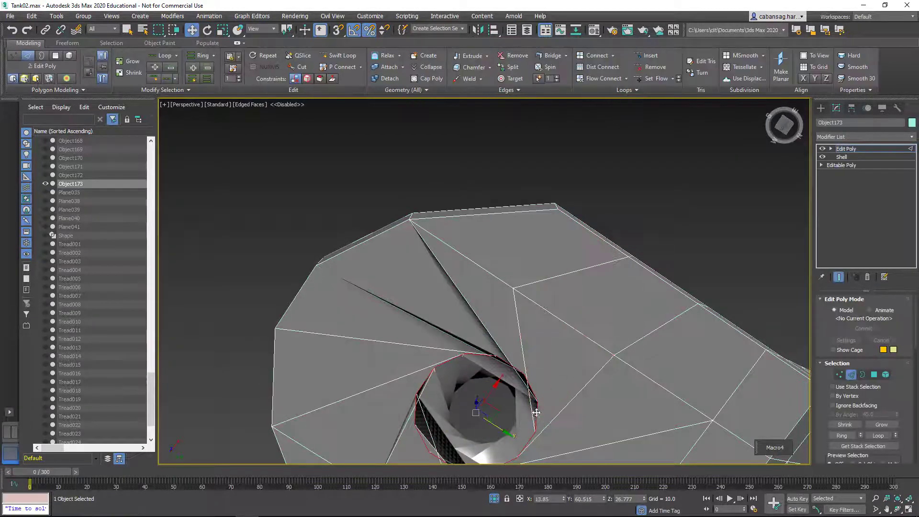
key("z")
key("e")
key("t")
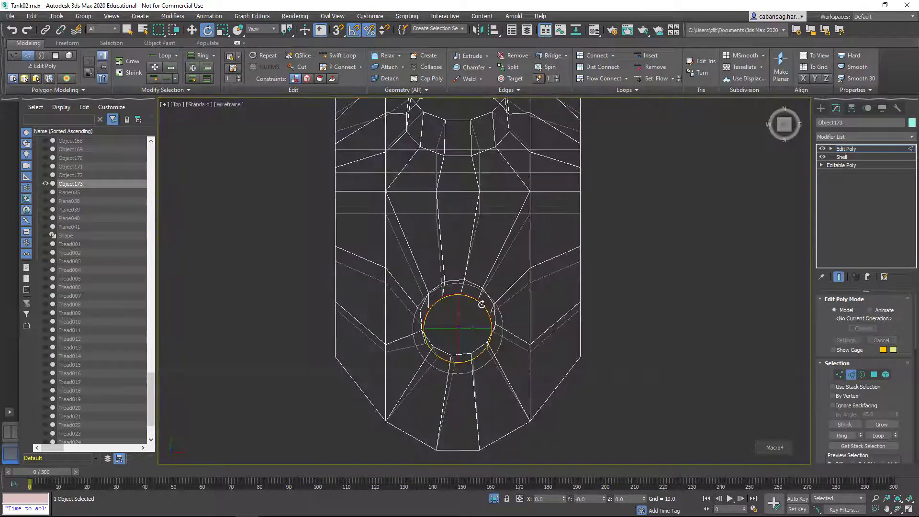
key("3")
scroll(479, 302, "up", 3)
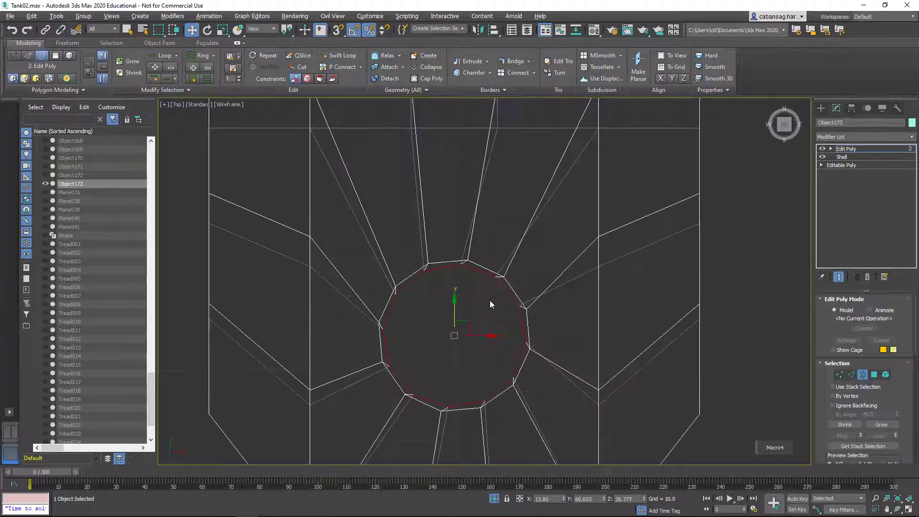
key("w")
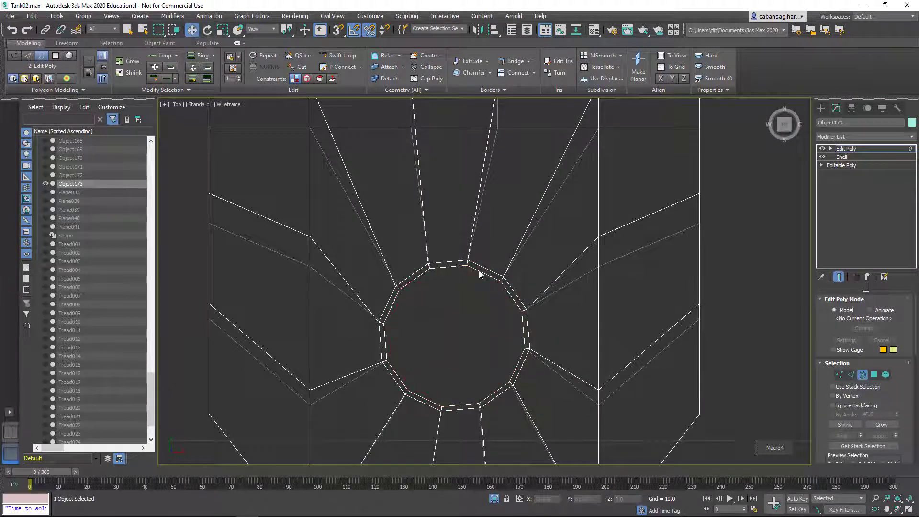
key("2")
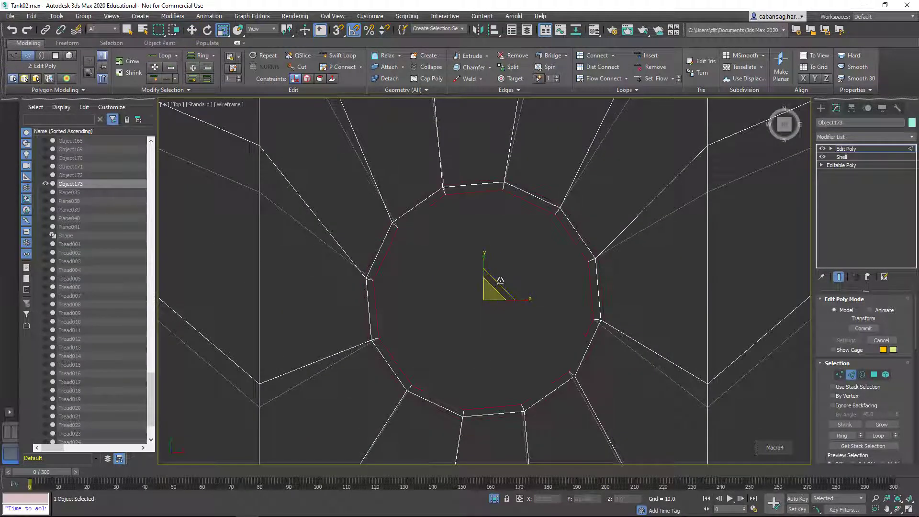
left_click(495, 286)
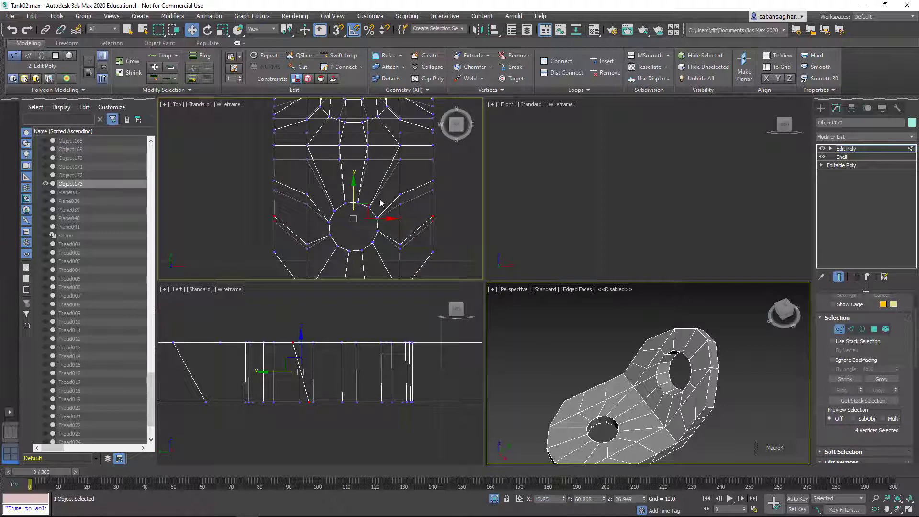
Step: Loop-select the 12 edges around the upper hole and maximize the Front view on it
scroll(380, 204, "up", 2)
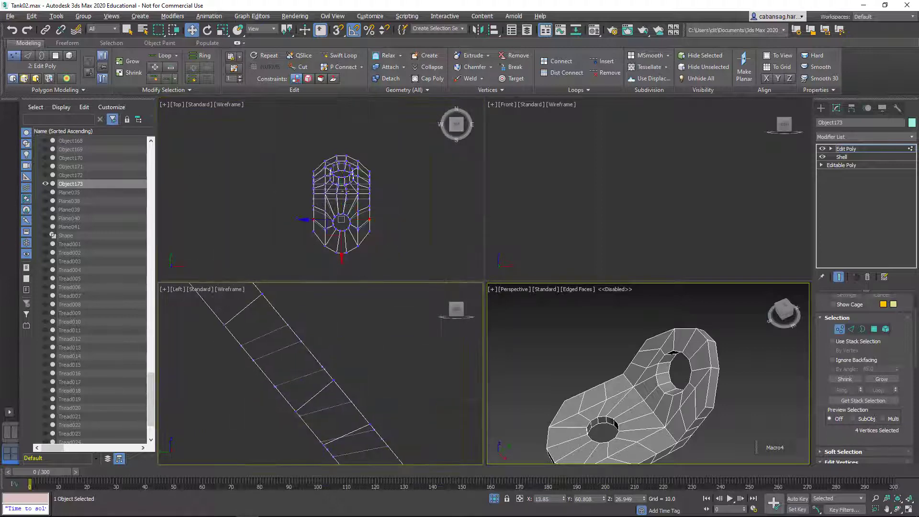
key("2")
double_click(670, 368)
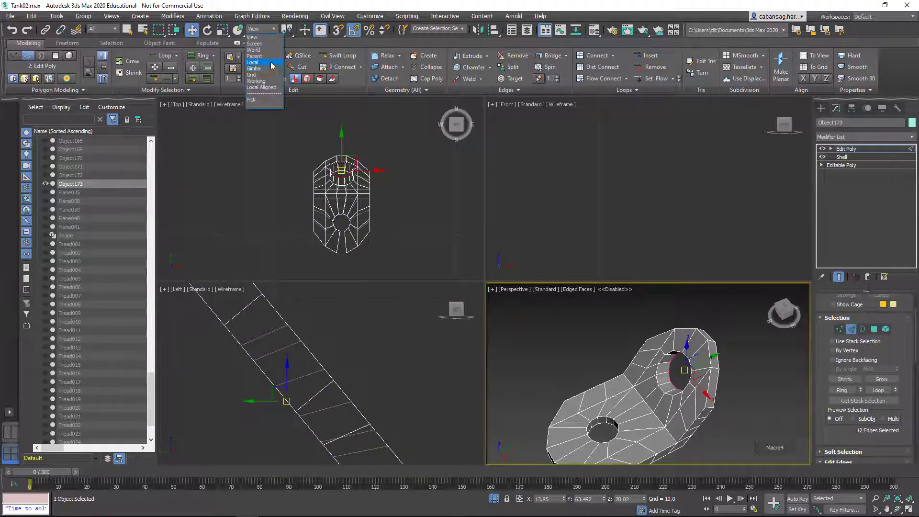
scroll(843, 383, "down", 2)
scroll(842, 407, "down", 3)
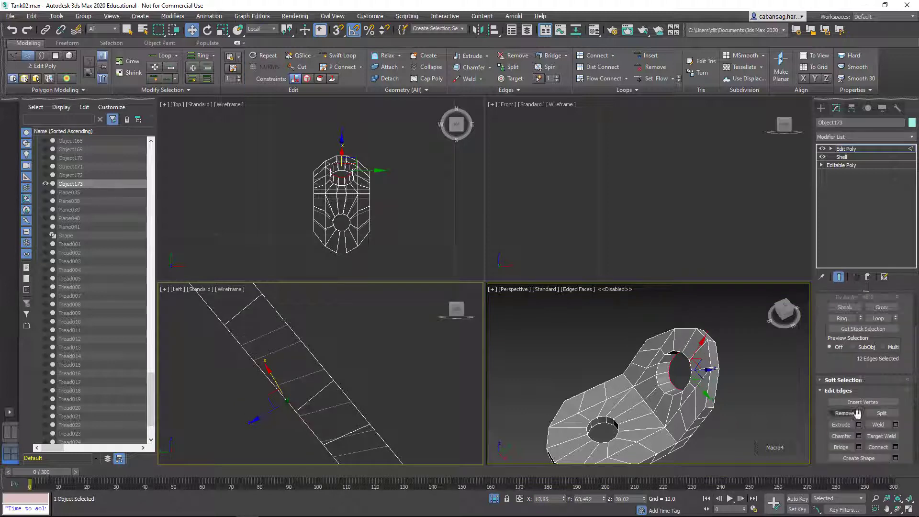
scroll(843, 431, "down", 2)
scroll(841, 458, "down", 3)
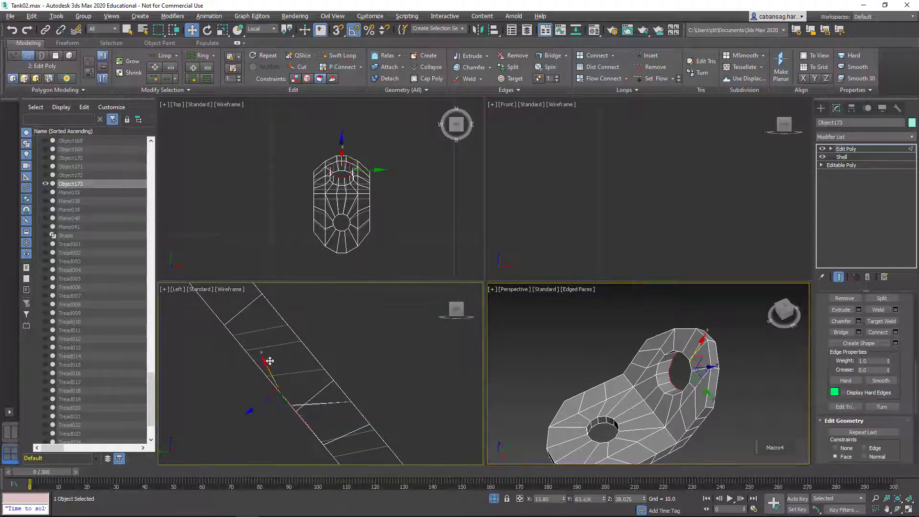
scroll(671, 363, "up", 5)
scroll(647, 342, "up", 5)
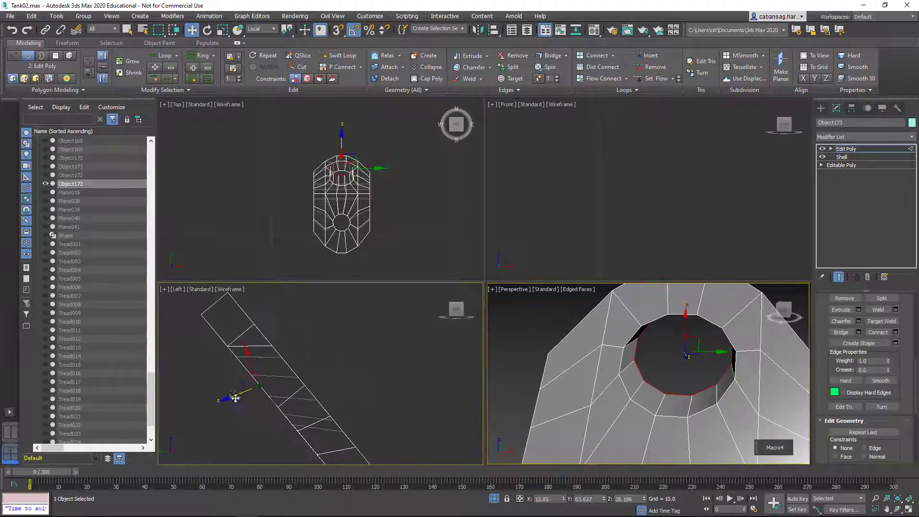
key("alt+w")
key("alt+w")
key("alt+w")
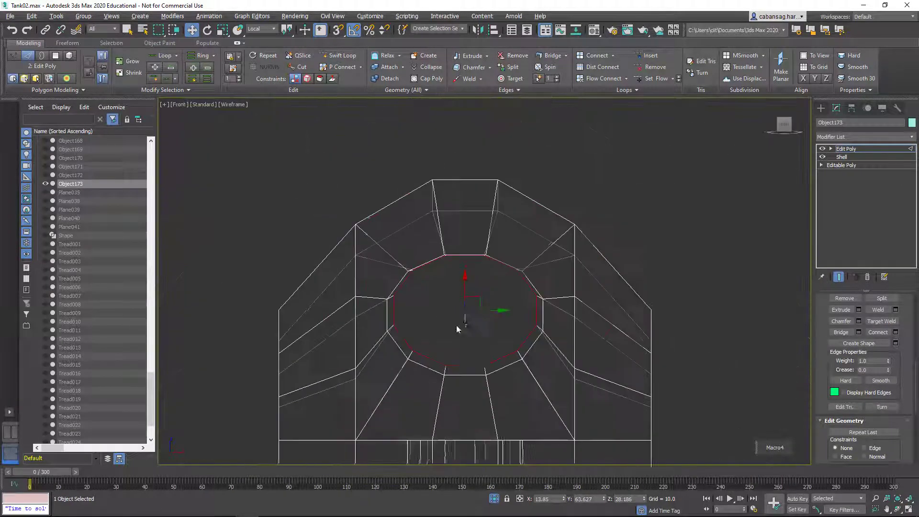
Step: Exit sub-object editing on Object173 and view the holed plate beside the brackets with edged faces
mouse_move(512, 361)
middle_mouse_down("alt")
mouse_move(515, 342)
mouse_move(610, 344)
mouse_move(679, 364)
middle_mouse_up("alt")
left_click(856, 148)
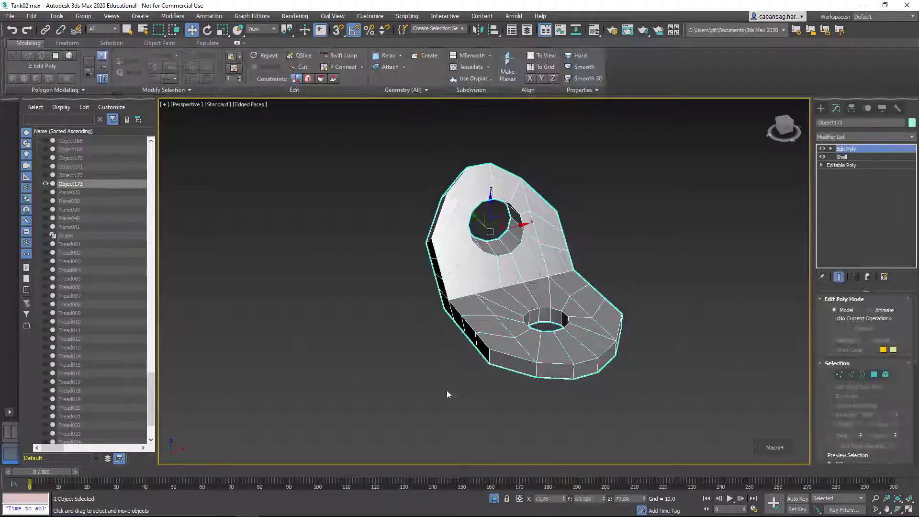
mouse_move(447, 396)
middle_mouse_down("alt")
mouse_move(506, 370)
mouse_move(471, 316)
middle_mouse_up("alt")
key("F4")
scroll(462, 314, "up", 5)
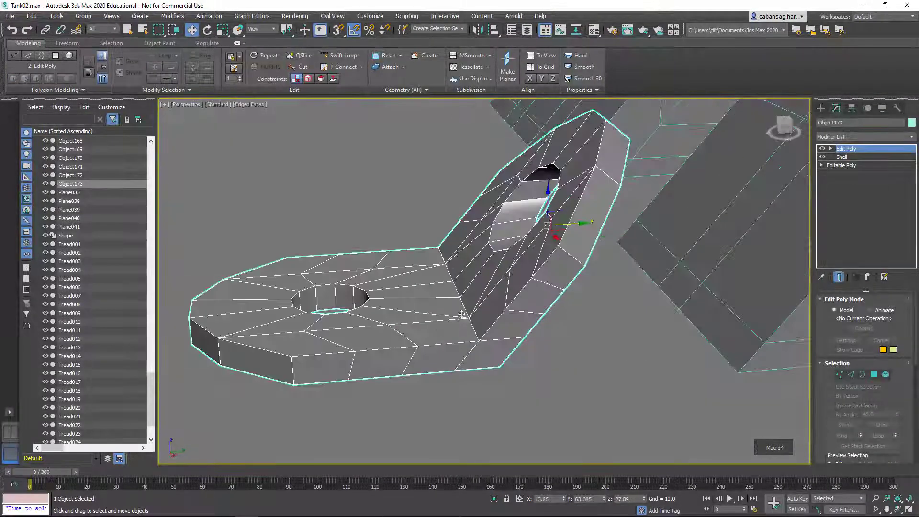
scroll(570, 223, "down", 3)
mouse_move(569, 223)
middle_mouse_down("alt")
mouse_move(550, 268)
mouse_move(574, 202)
middle_mouse_up("alt")
scroll(570, 239, "down", 3)
Step: Isolate the bracket with its foot plate and clone the plate into copies Object174–176
left_click(479, 201, "ctrl")
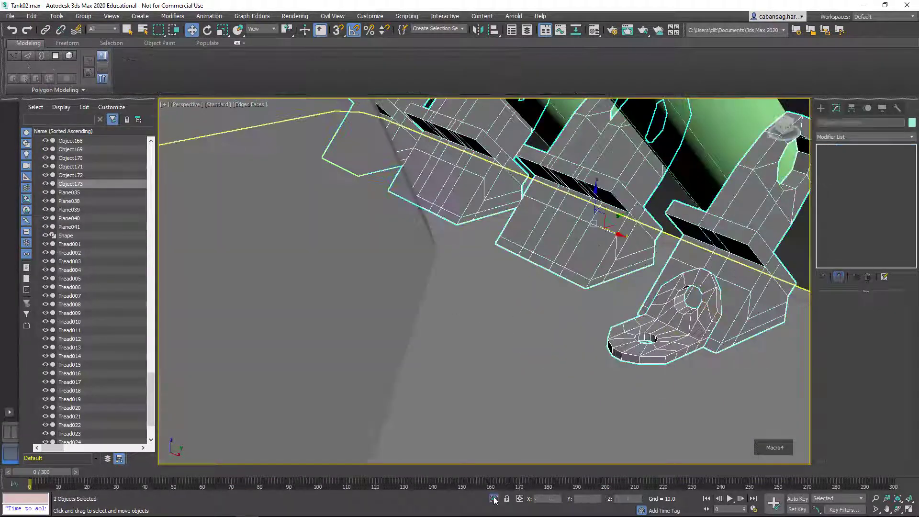
key("alt+q")
left_click_drag(625, 398, 520, 344, "shift")
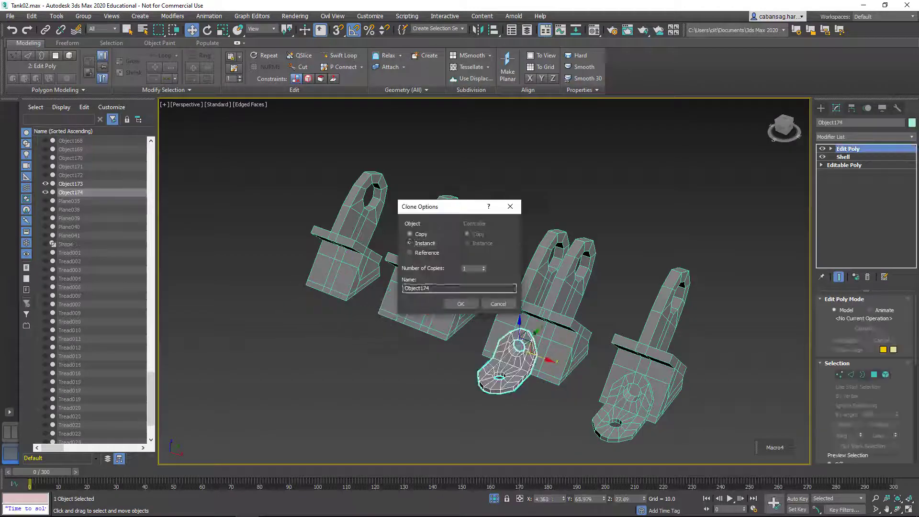
left_click(460, 304)
Step: Select the three cloned foot plates
mouse_move(484, 331)
middle_mouse_down("alt")
mouse_move(599, 321)
mouse_move(599, 287)
middle_mouse_up("alt")
scroll(601, 322, "up", 3)
scroll(549, 326, "up", 3)
scroll(574, 288, "down", 4)
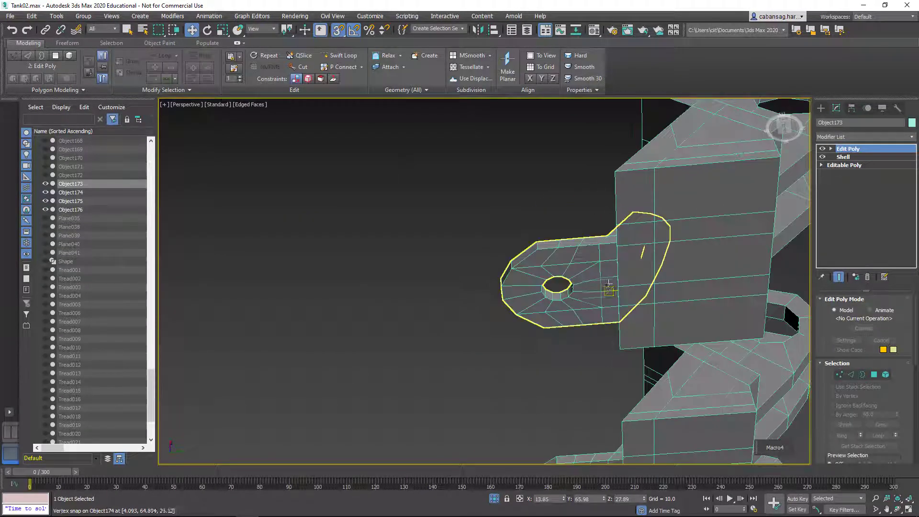
scroll(574, 287, "down", 3)
left_click_drag(535, 273, 578, 461)
scroll(555, 287, "up", 4)
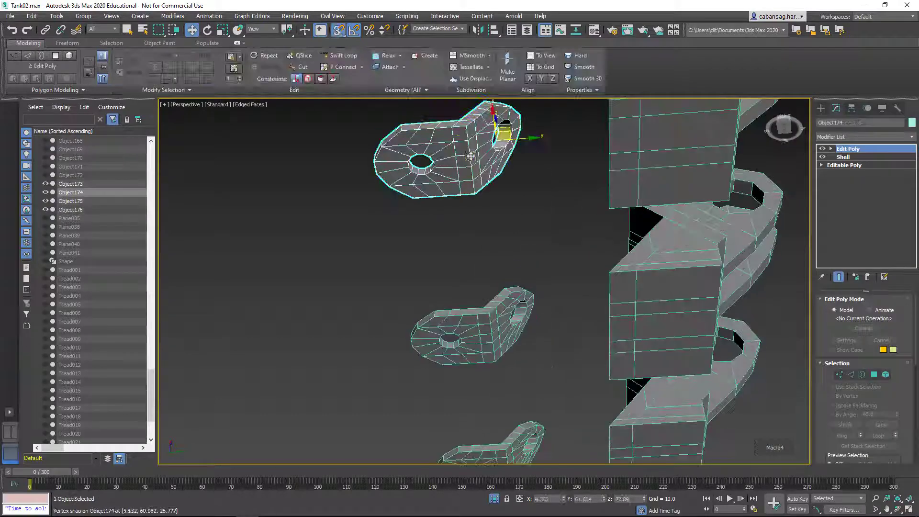
Step: Snap the top cloned foot plate onto its bracket's foot
left_click_drag(501, 125, 607, 161)
key("ctrl+z")
scroll(575, 239, "down", 2)
left_click_drag(410, 185, 534, 184)
middle_click_drag(533, 185, 537, 260, "alt")
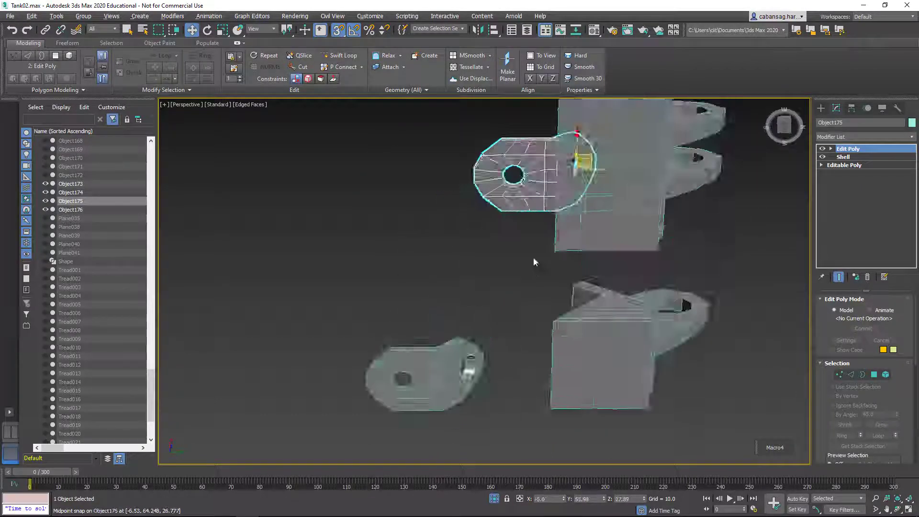
Step: Move foot plate Object175 onto its bracket block, checking the fit in wireframe
left_click(397, 297)
left_click_drag(397, 297, 551, 268)
scroll(533, 349, "down", 3)
scroll(497, 314, "down", 3)
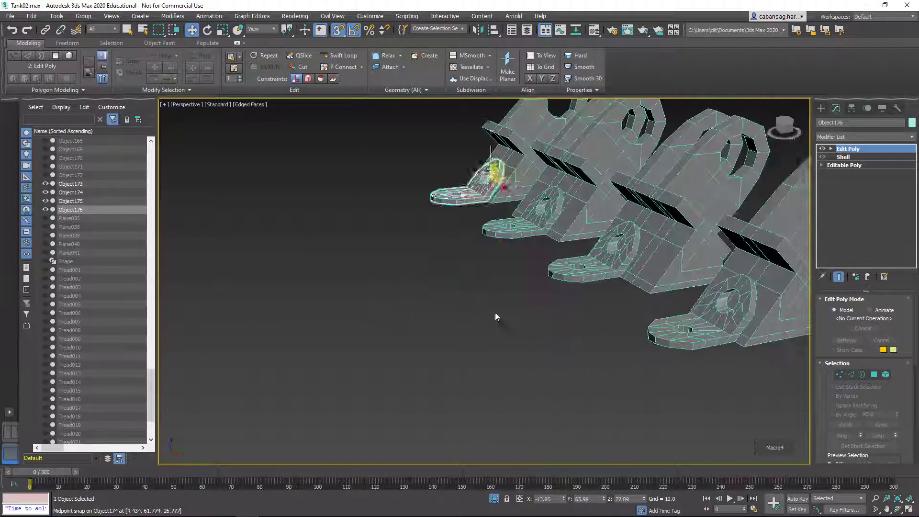
left_click(497, 314)
key("F3")
mouse_move(497, 314)
middle_mouse_down("alt")
mouse_move(472, 323)
mouse_move(585, 343)
mouse_move(543, 273)
middle_mouse_up("alt")
key("F3")
scroll(586, 344, "up", 5)
left_click(567, 347)
key("F3")
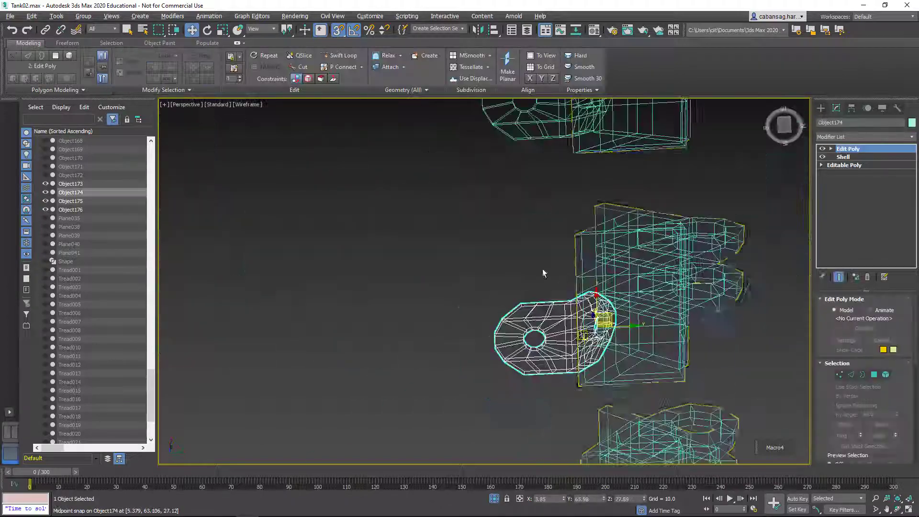